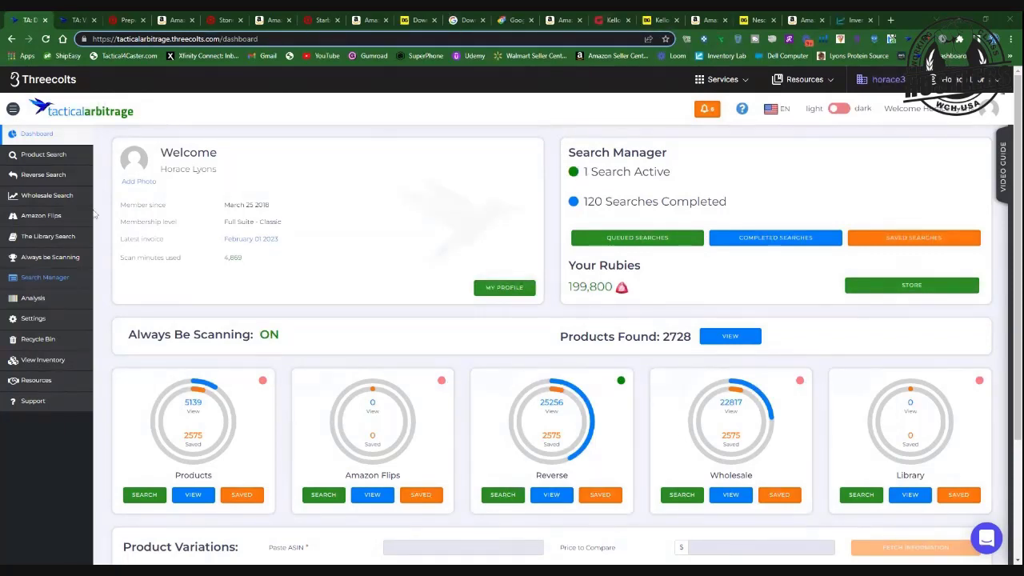
Open the list of supported domains and look through the stores available for USA sourcing
click(44, 384)
click(44, 421)
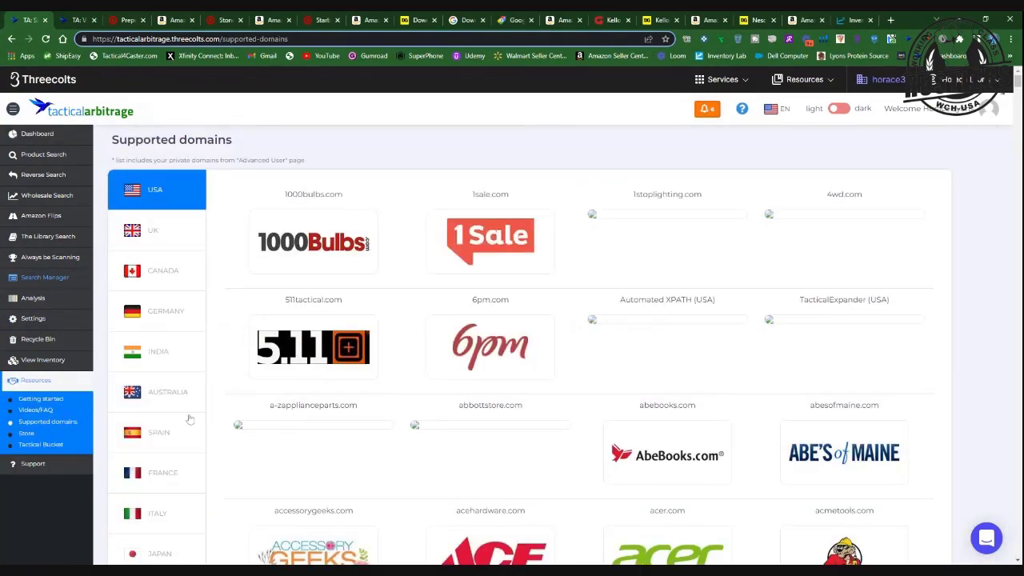
scroll(160, 418, down, 1)
scroll(224, 445, down, 2)
scroll(263, 438, up, 3)
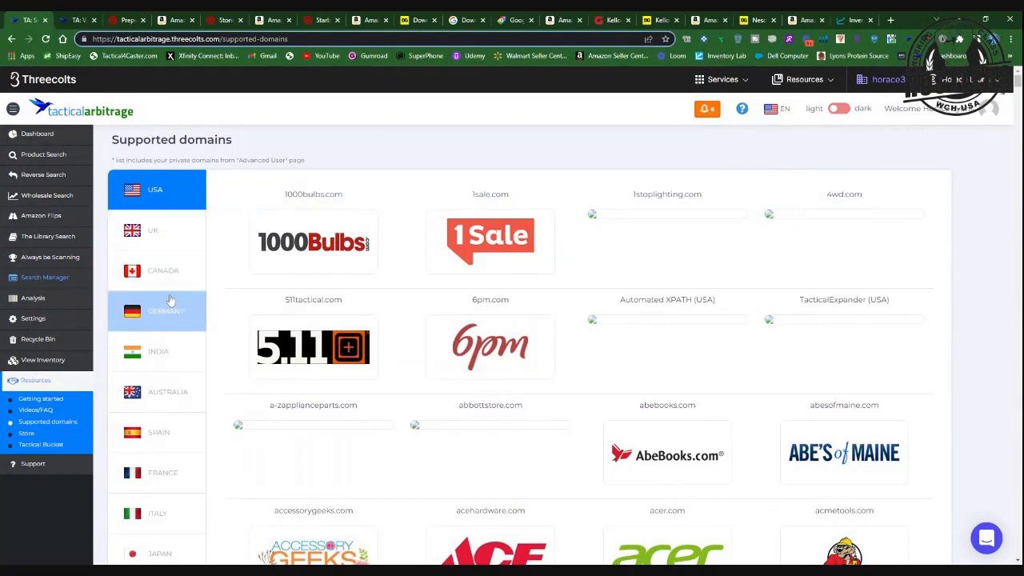
scroll(175, 393, down, 4)
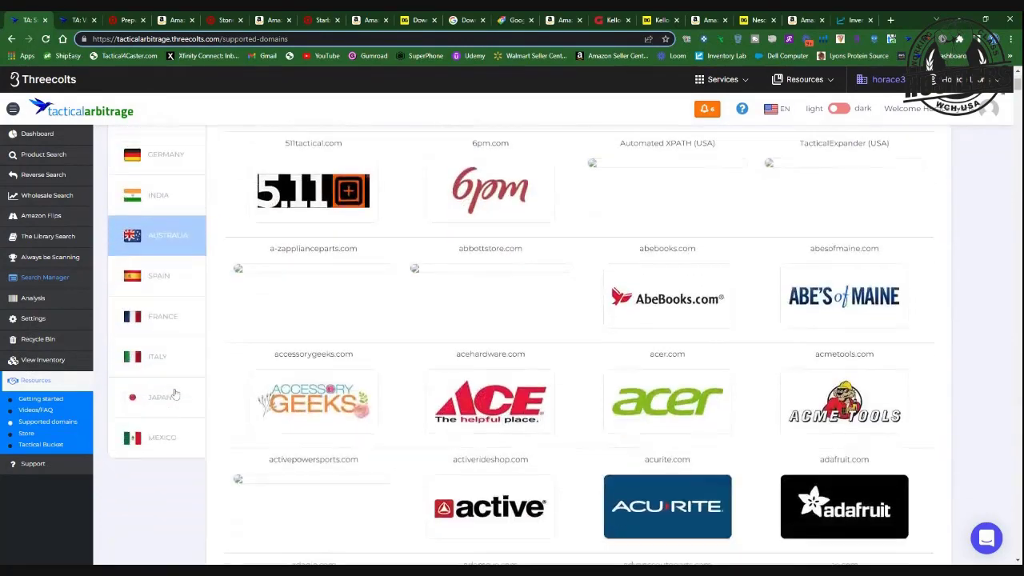
scroll(176, 393, up, 4)
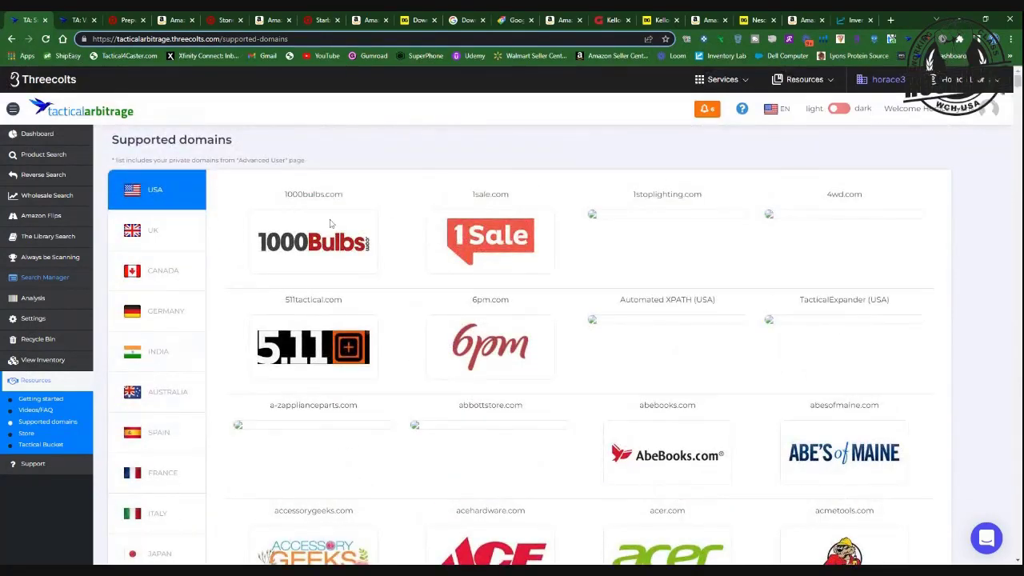
scroll(367, 225, down, 5)
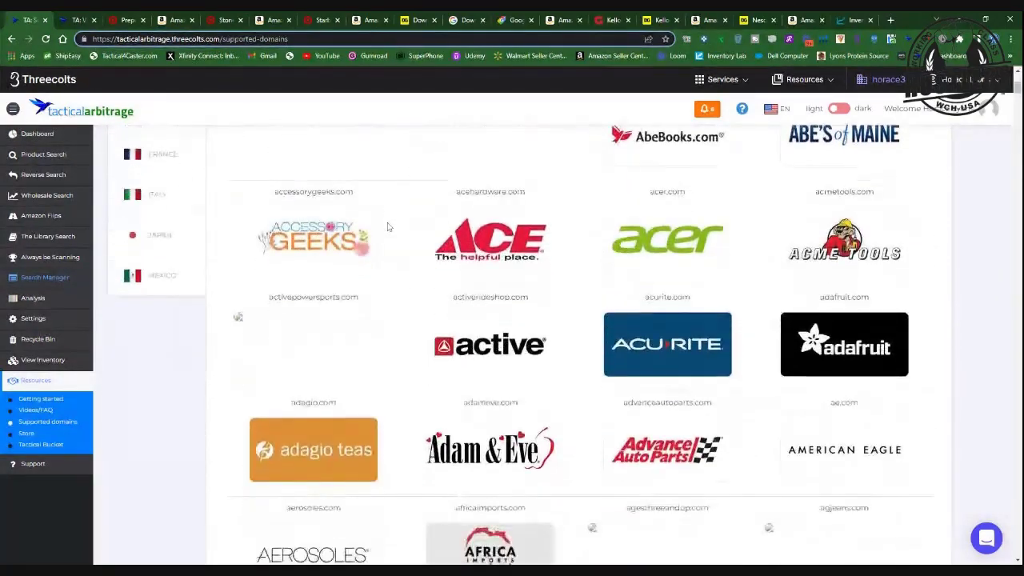
scroll(384, 227, down, 6)
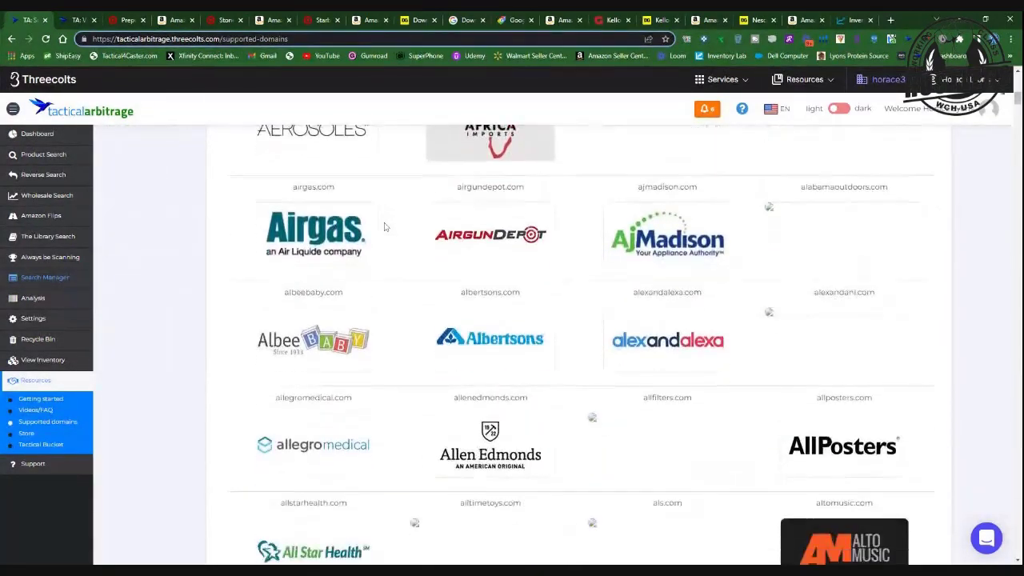
scroll(384, 227, down, 5)
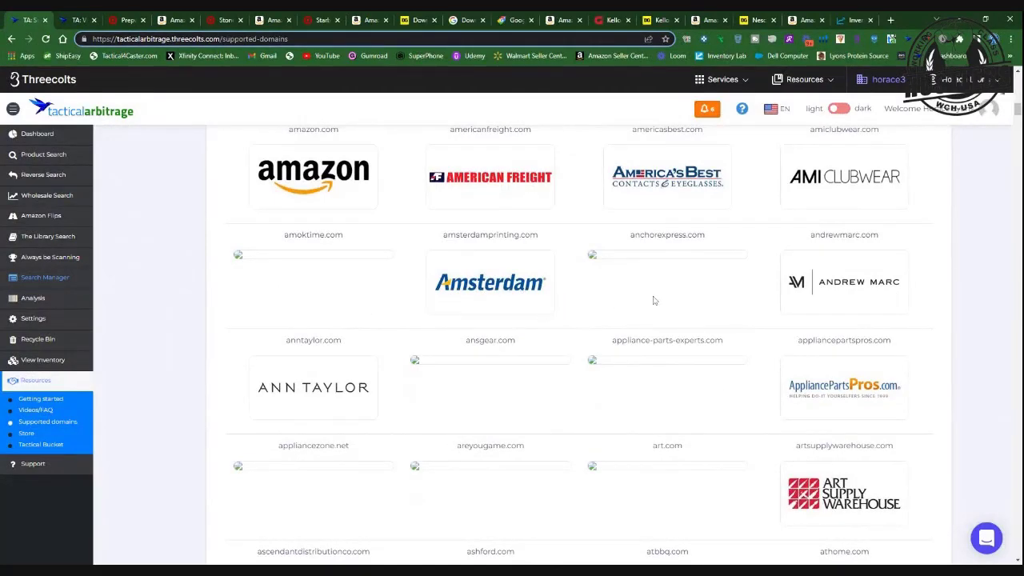
scroll(653, 300, down, 8)
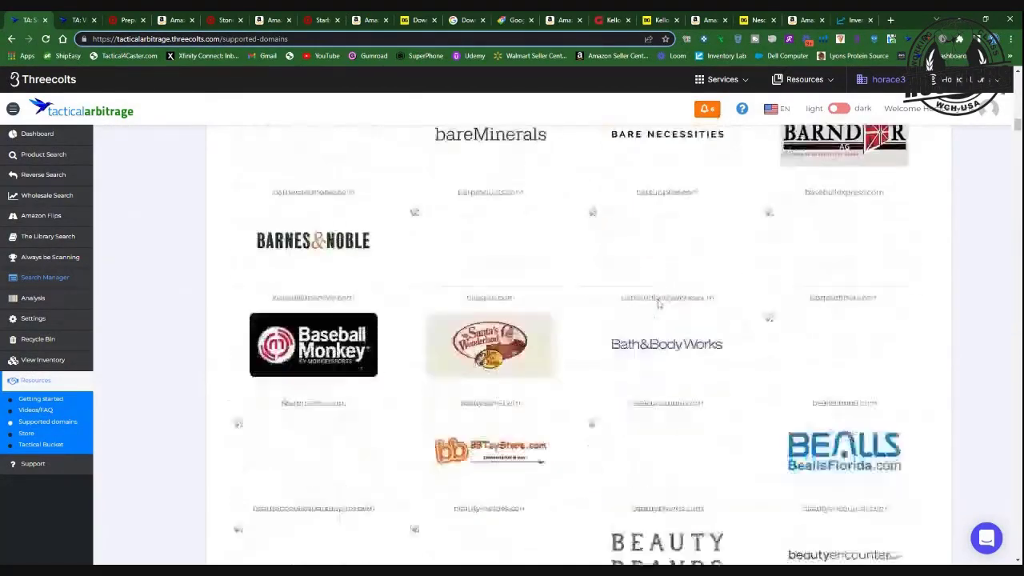
scroll(658, 302, down, 10)
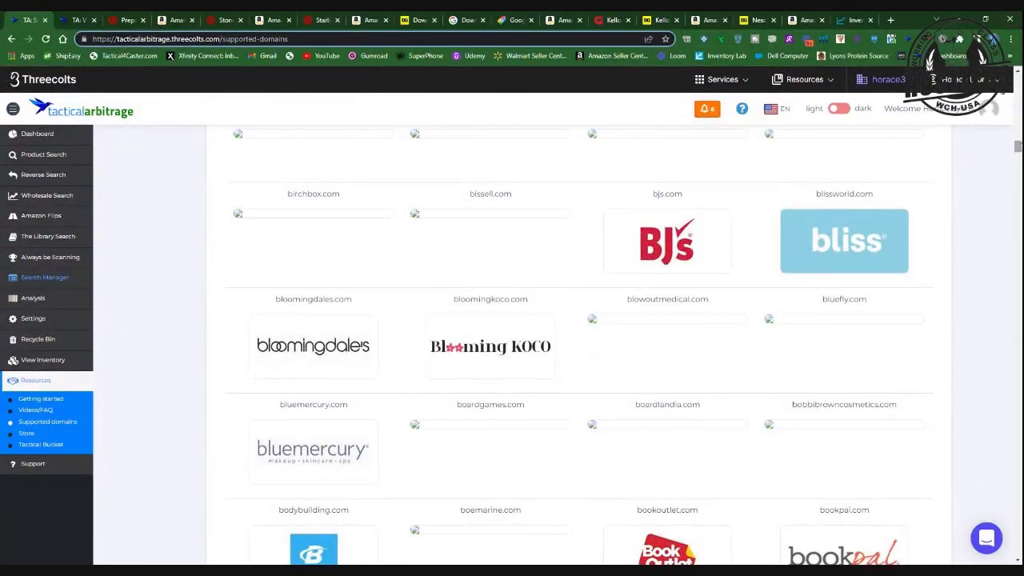
drag(1017, 146, 1016, 379)
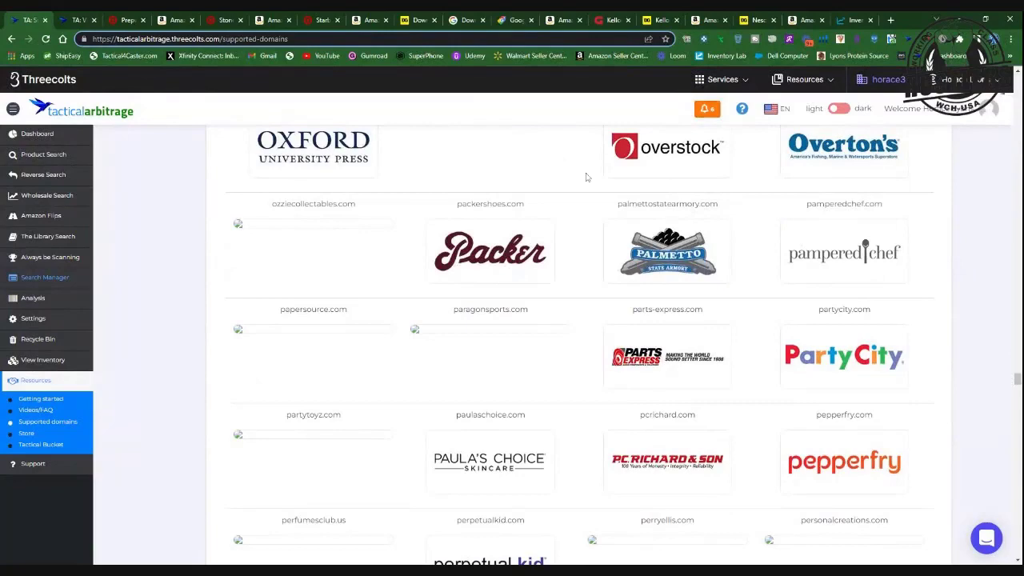
Return to the dashboard and try the dark theme, restoring the light theme at the end
click(56, 134)
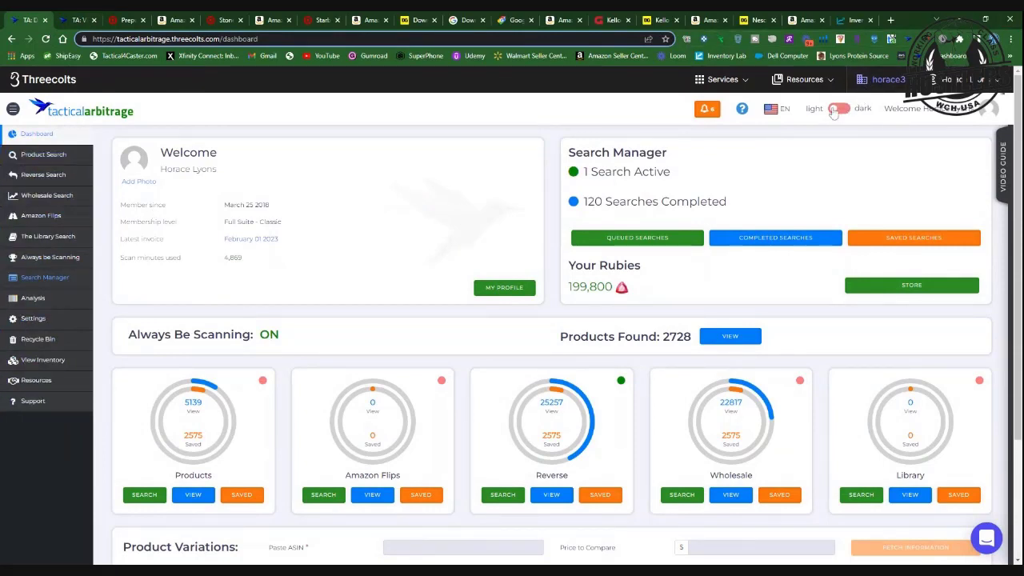
click(839, 109)
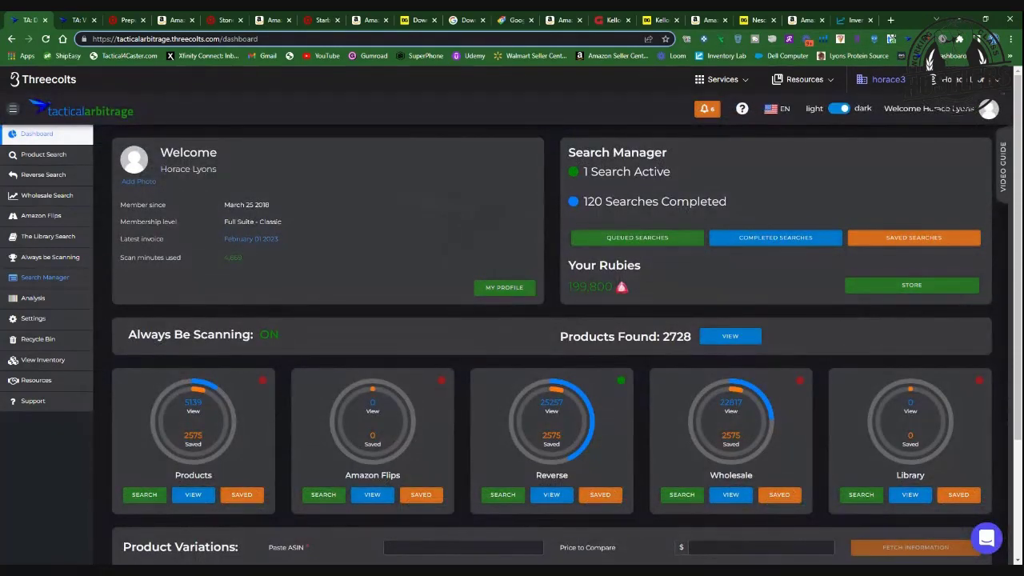
click(839, 109)
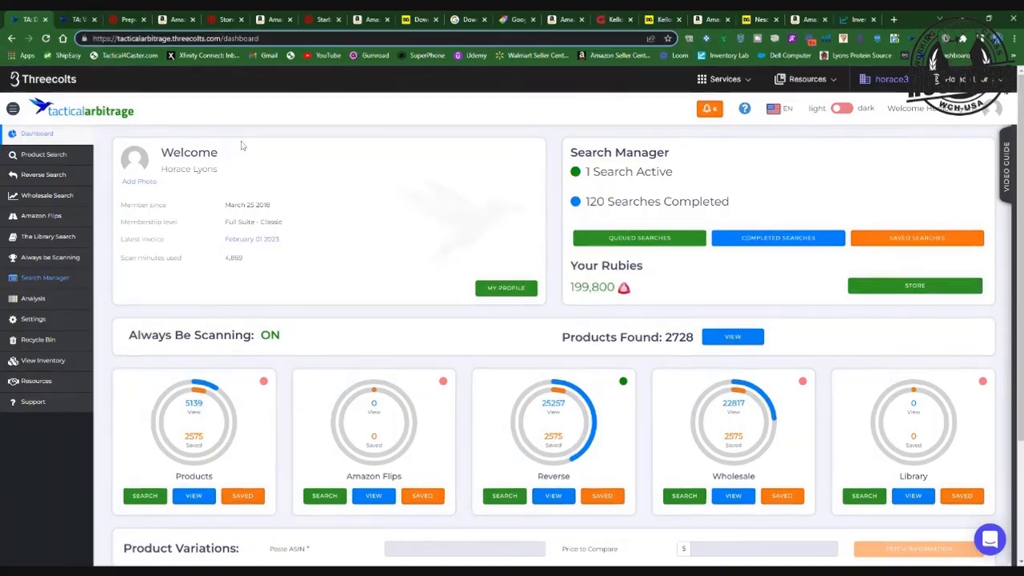
Review the dashboard's search manager, search type cards, product variations and Tactical Edge sections
scroll(240, 144, down, 1)
scroll(248, 148, up, 1)
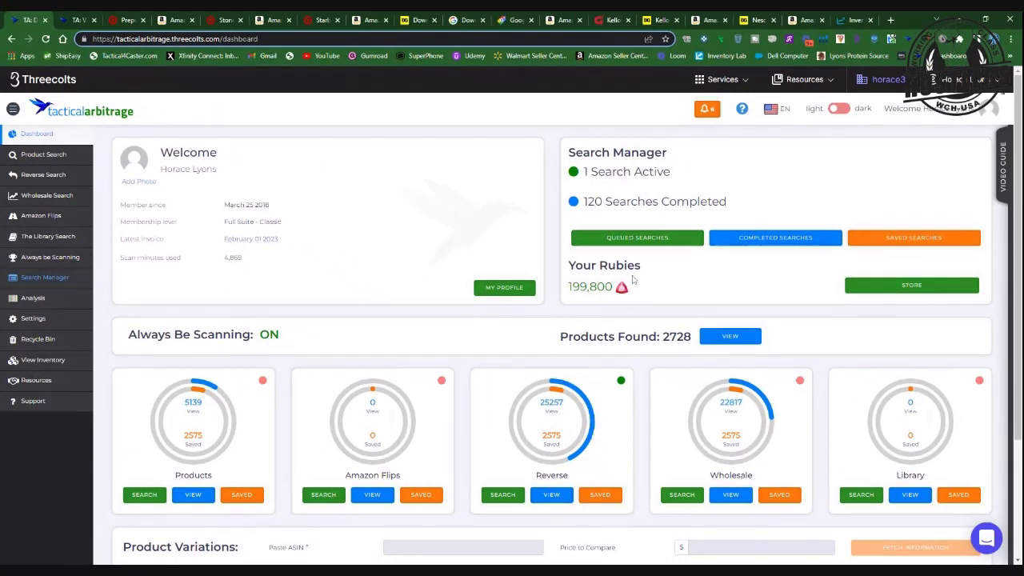
scroll(588, 286, down, 1)
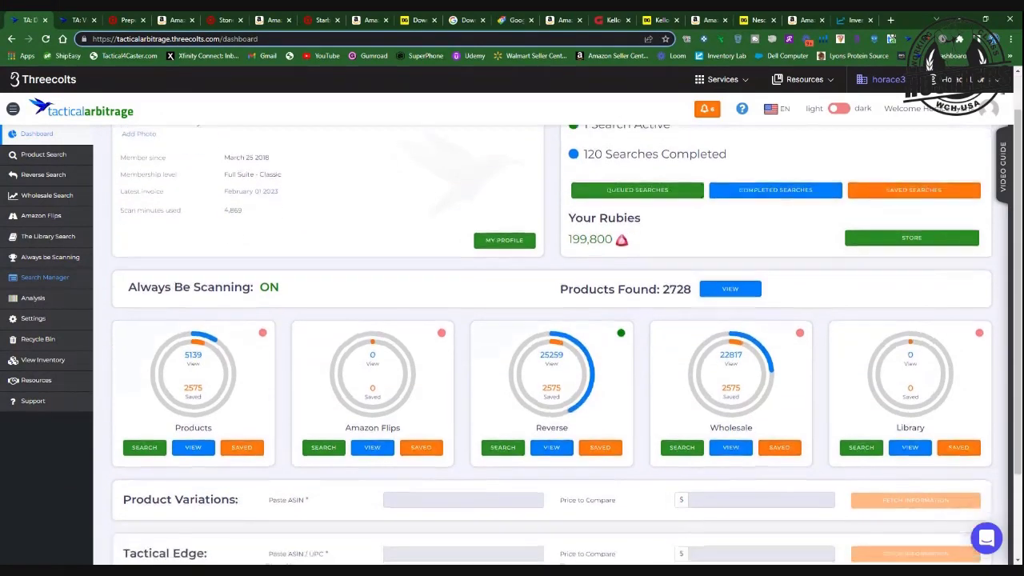
scroll(567, 340, down, 1)
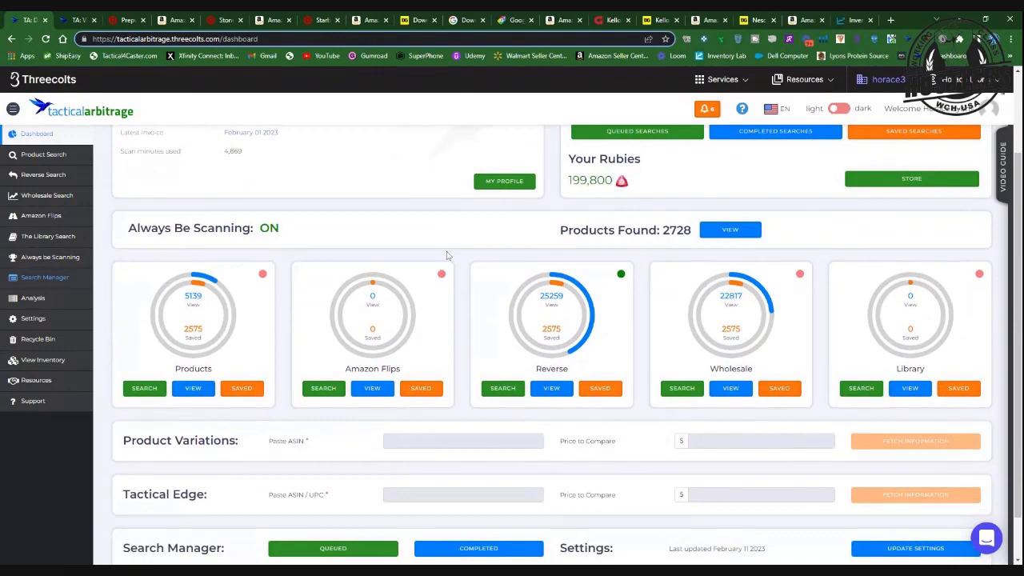
scroll(449, 259, down, 1)
scroll(524, 274, up, 1)
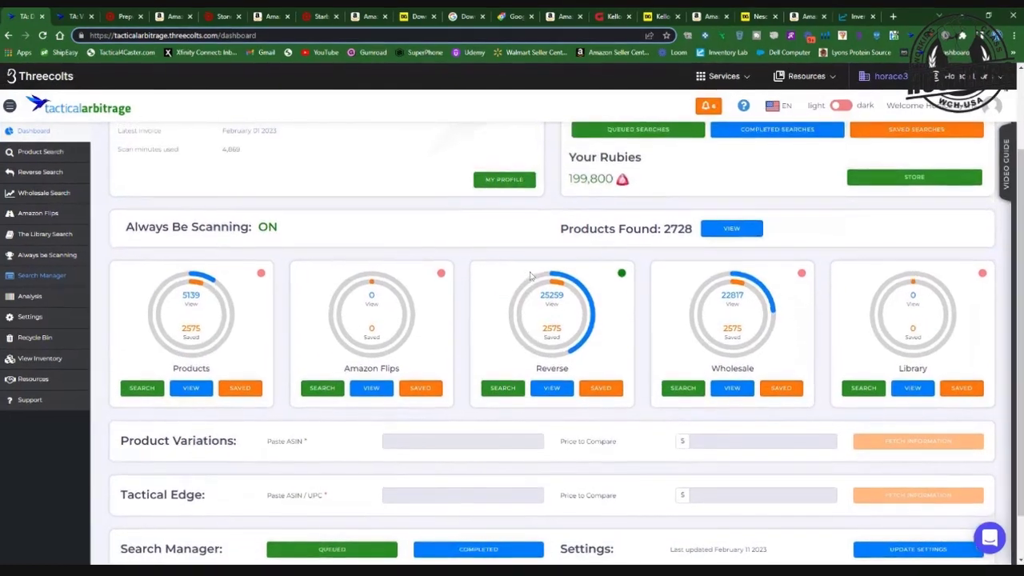
scroll(532, 272, up, 1)
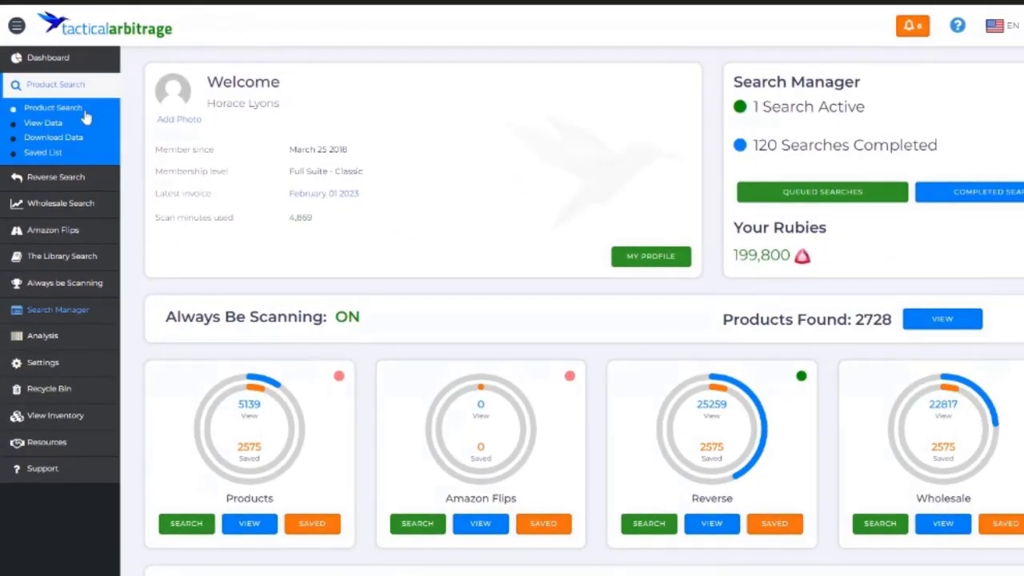
Open the Product Search form and browse the websites available for scanning without selecting one
click(70, 112)
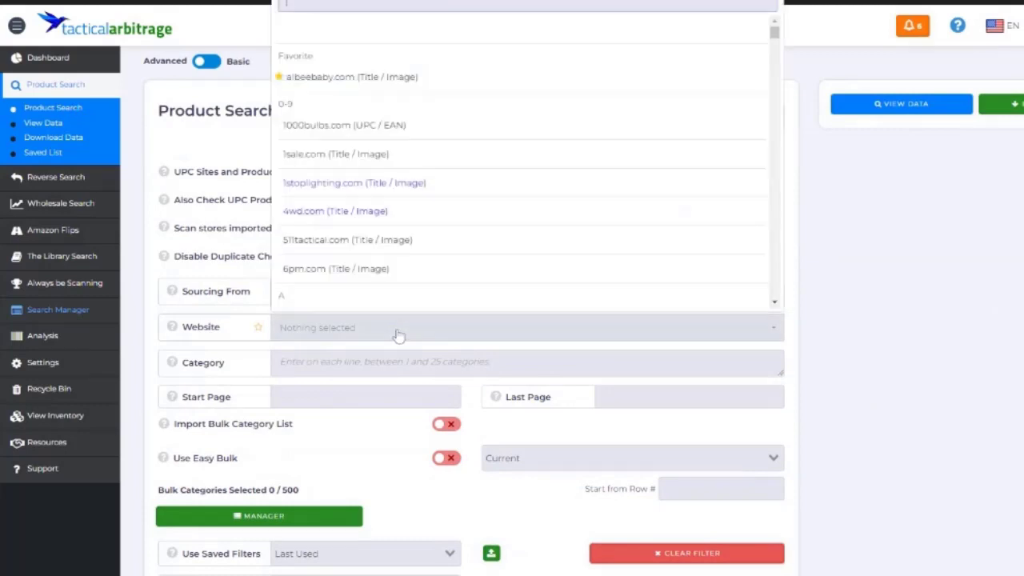
scroll(415, 255, down, 10)
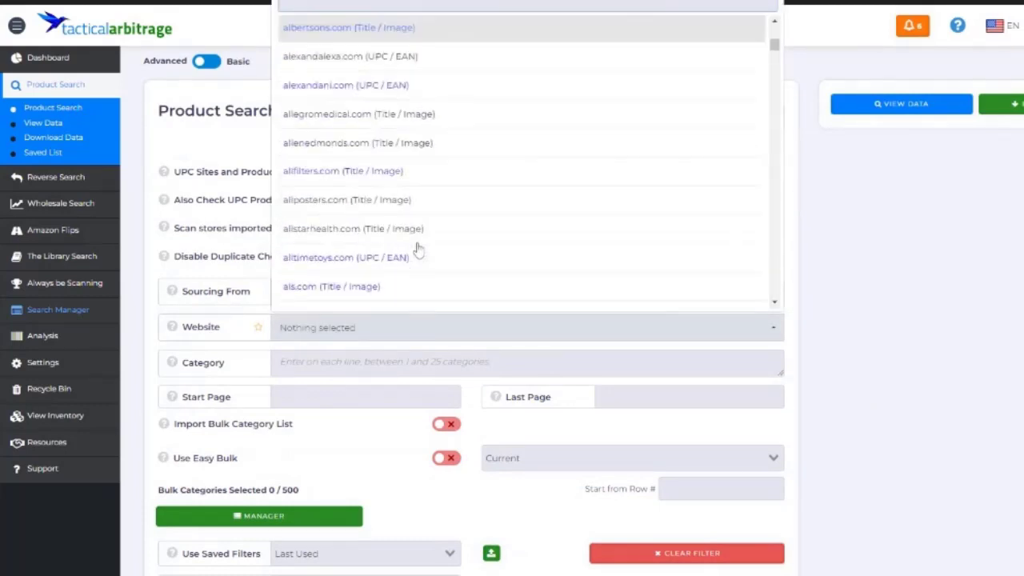
scroll(447, 240, down, 5)
click(885, 231)
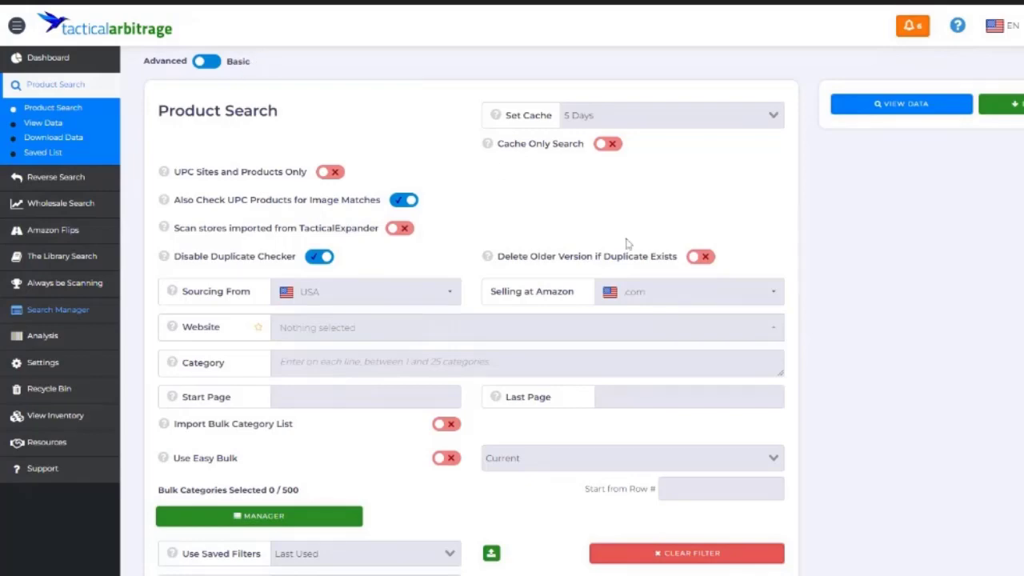
click(57, 83)
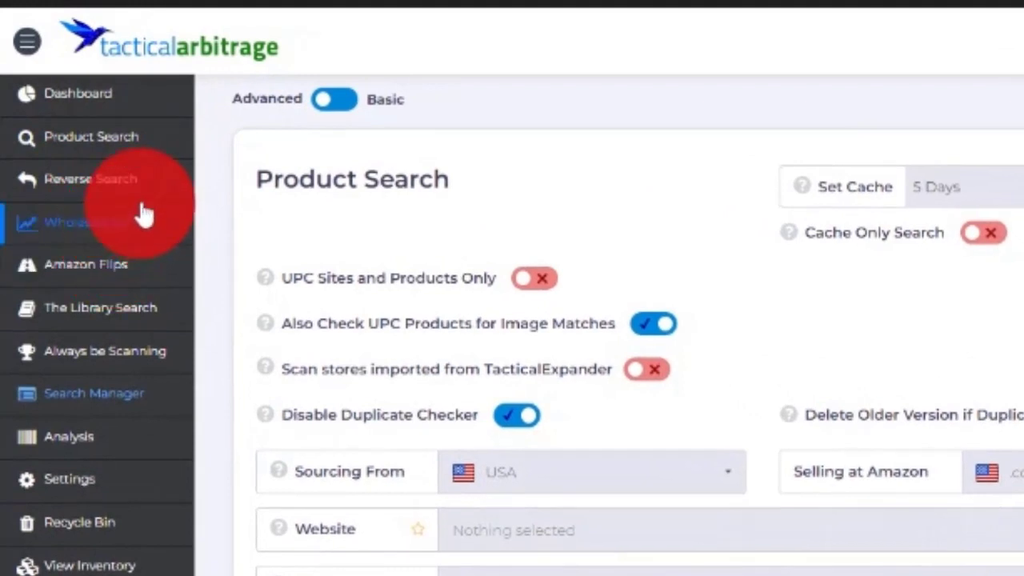
Open the Reverse Product Search form and set its search type to Scan Bestsellers
click(106, 192)
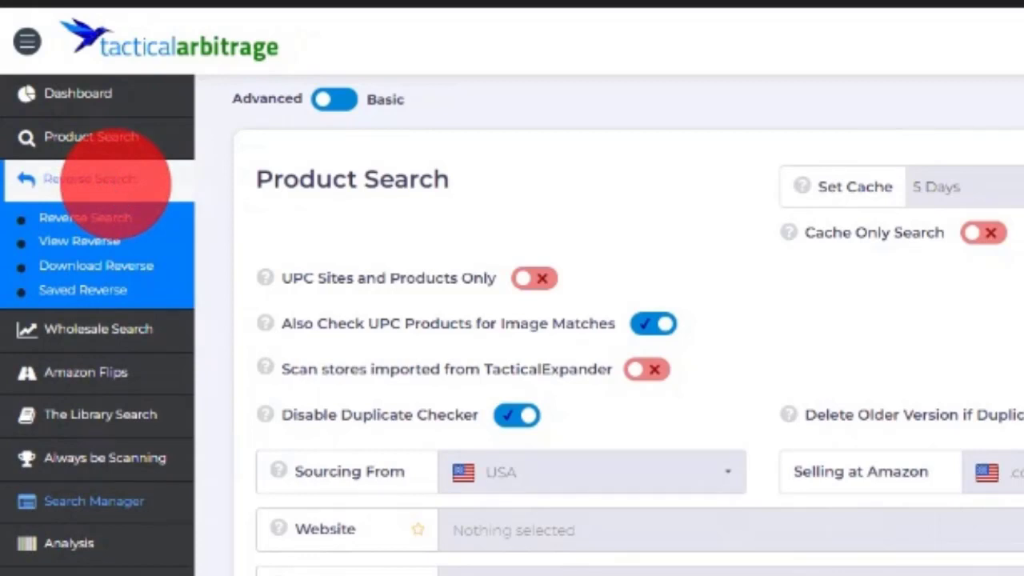
click(106, 229)
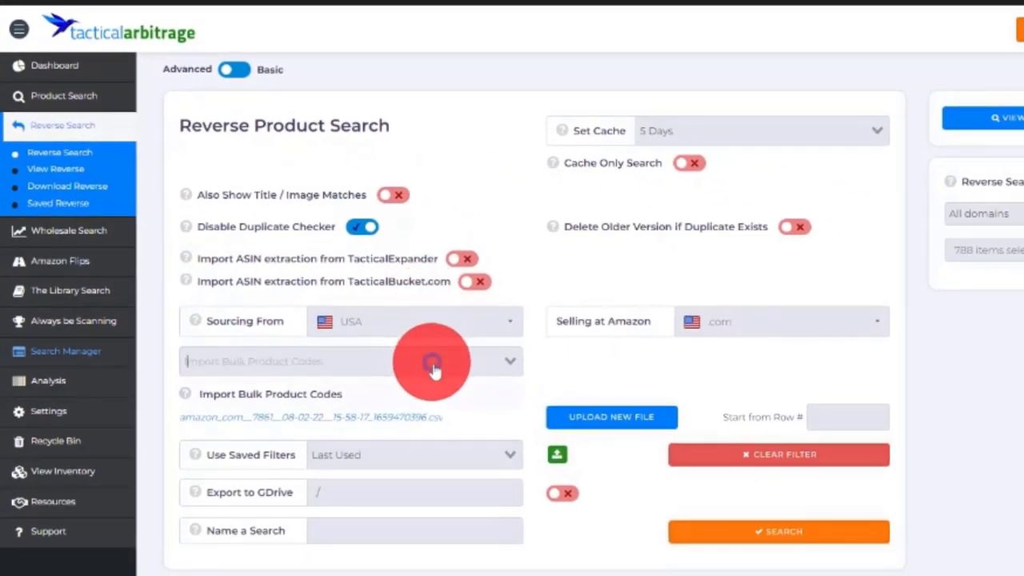
click(520, 410)
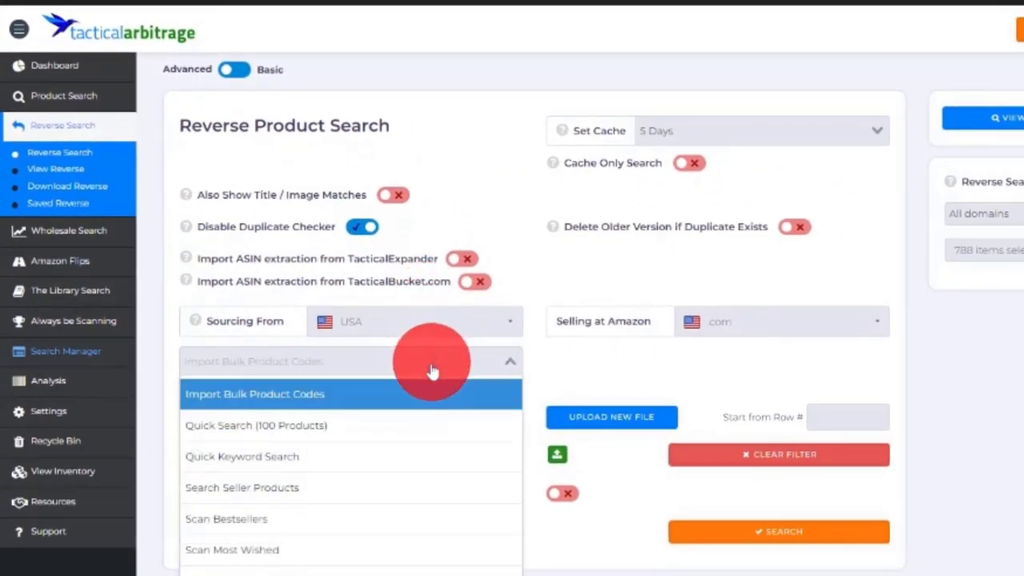
click(331, 525)
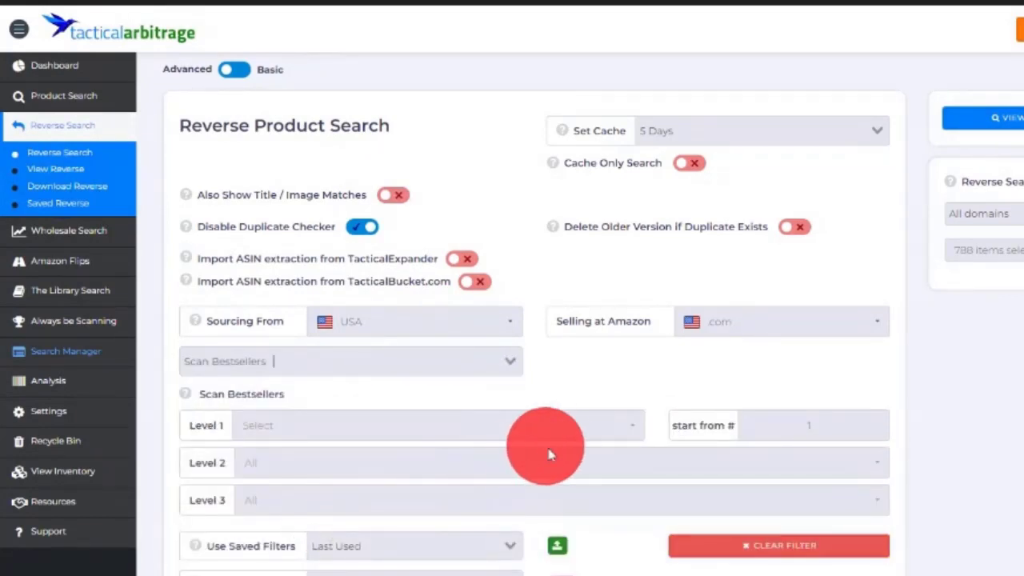
Look through the Level 1 categories offered for the bestseller scan
click(567, 439)
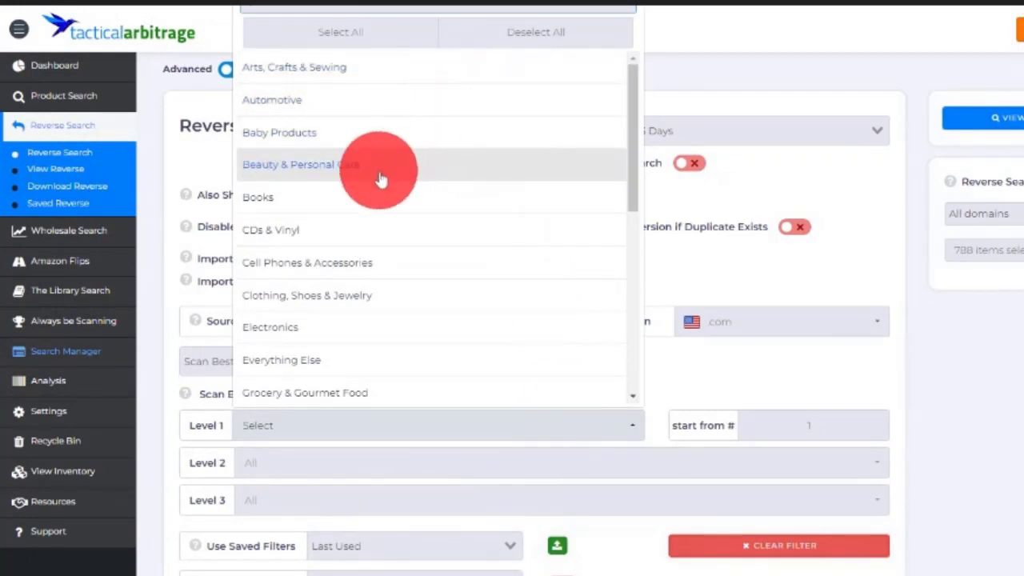
scroll(472, 195, down, 2)
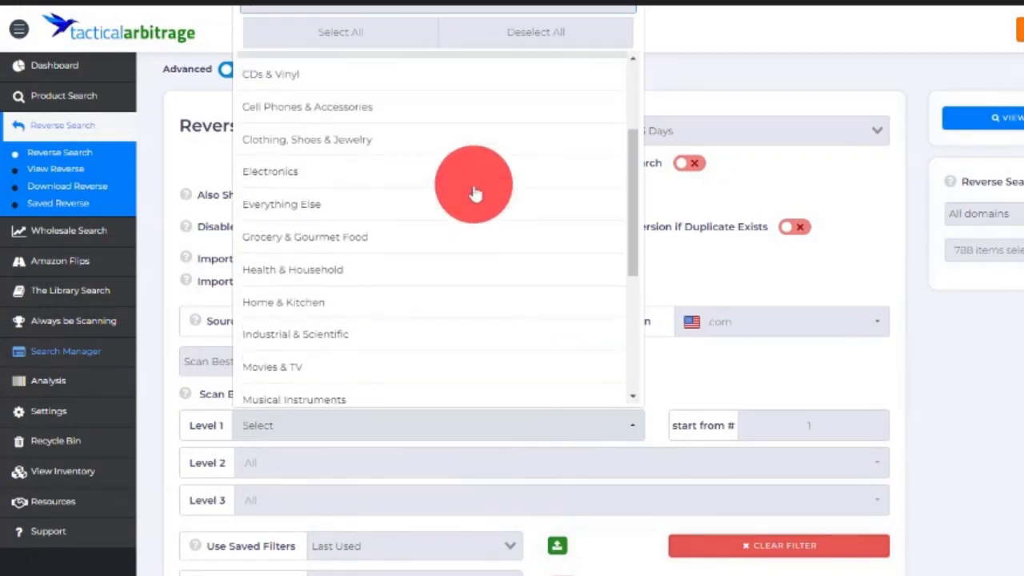
click(950, 361)
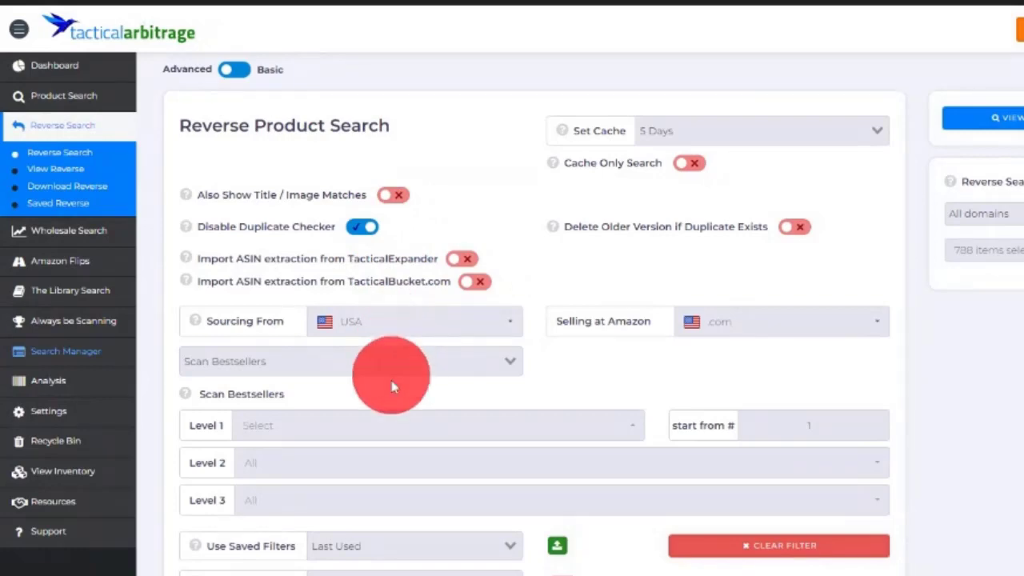
Select Toys & Games as the Level 1 category for the bestseller scan
click(392, 424)
scroll(424, 368, down, 5)
scroll(432, 352, down, 5)
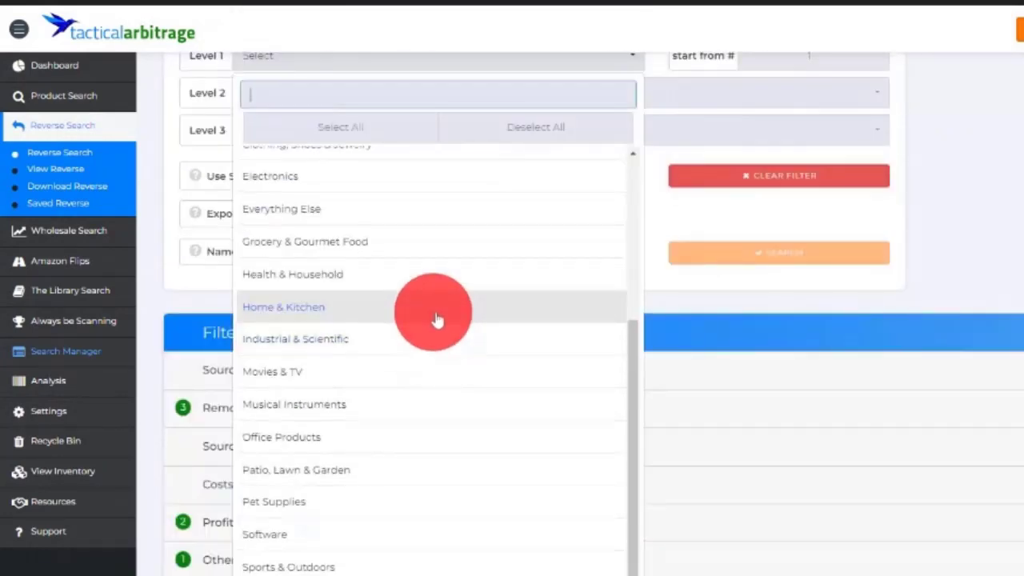
scroll(479, 264, up, 4)
scroll(498, 313, down, 4)
scroll(398, 541, down, 2)
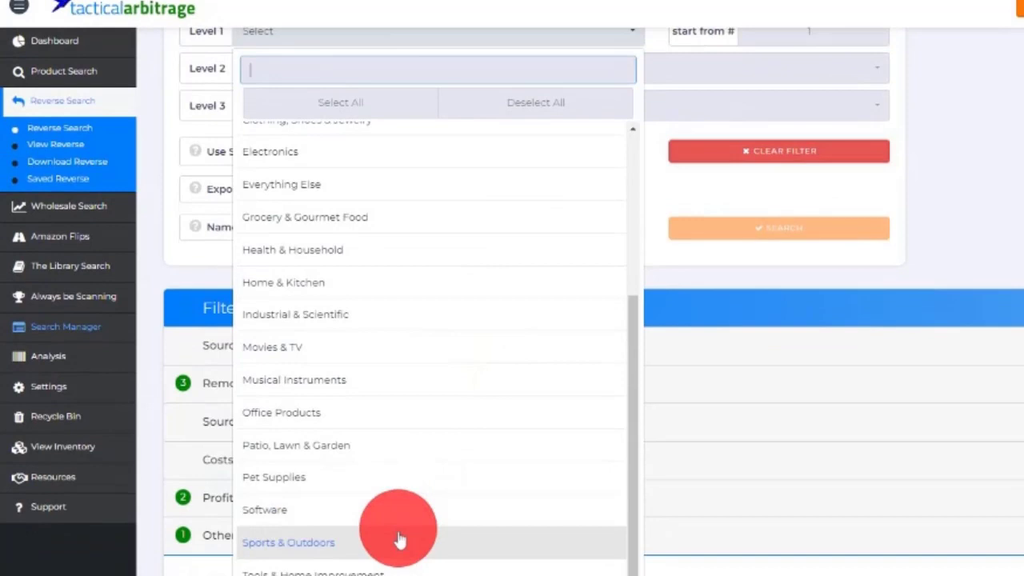
click(348, 505)
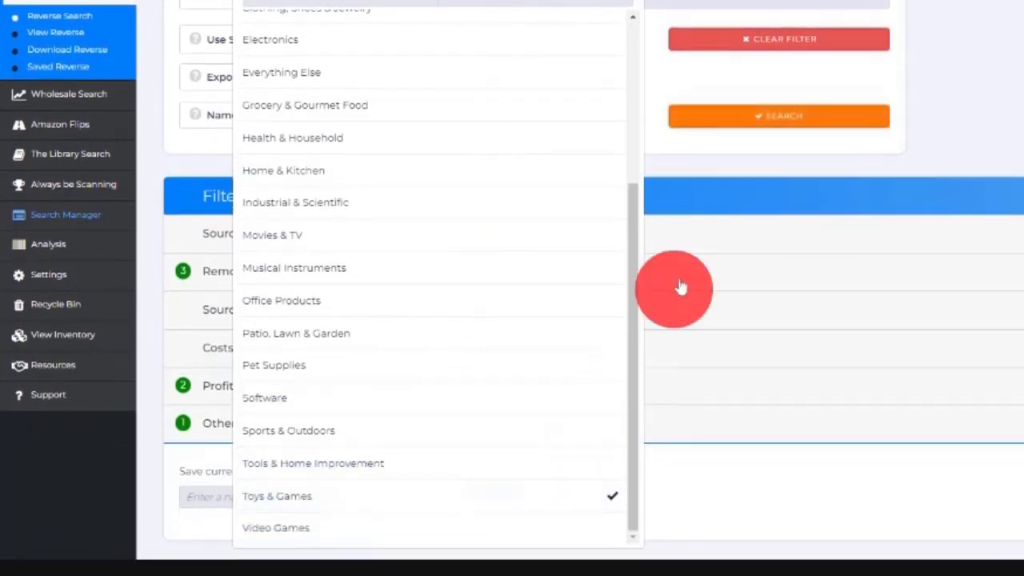
click(984, 36)
scroll(996, 60, up, 5)
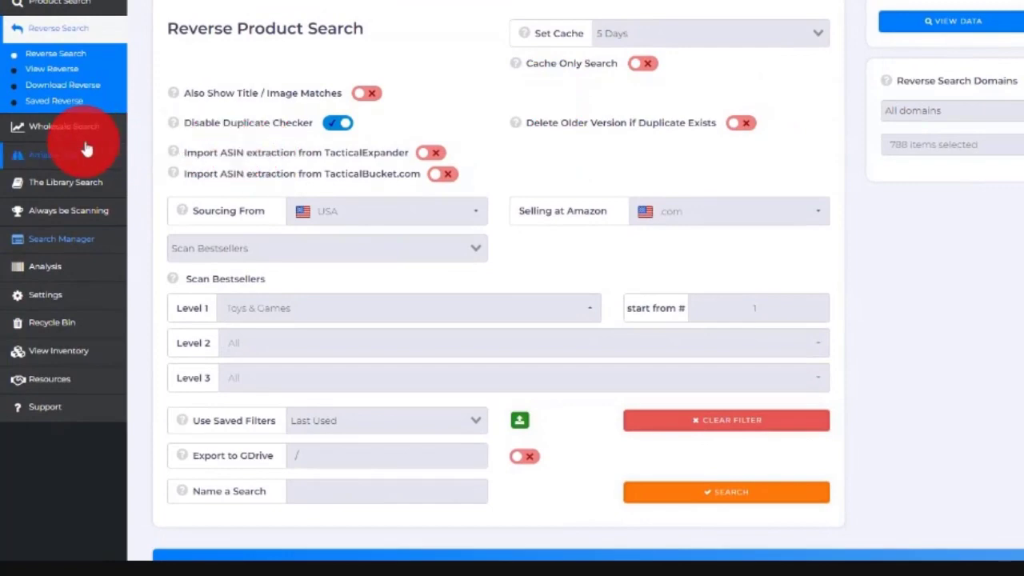
Look over the Wholesale Search options in the navigation, leaving the Reverse and Wholesale groups collapsed
click(76, 35)
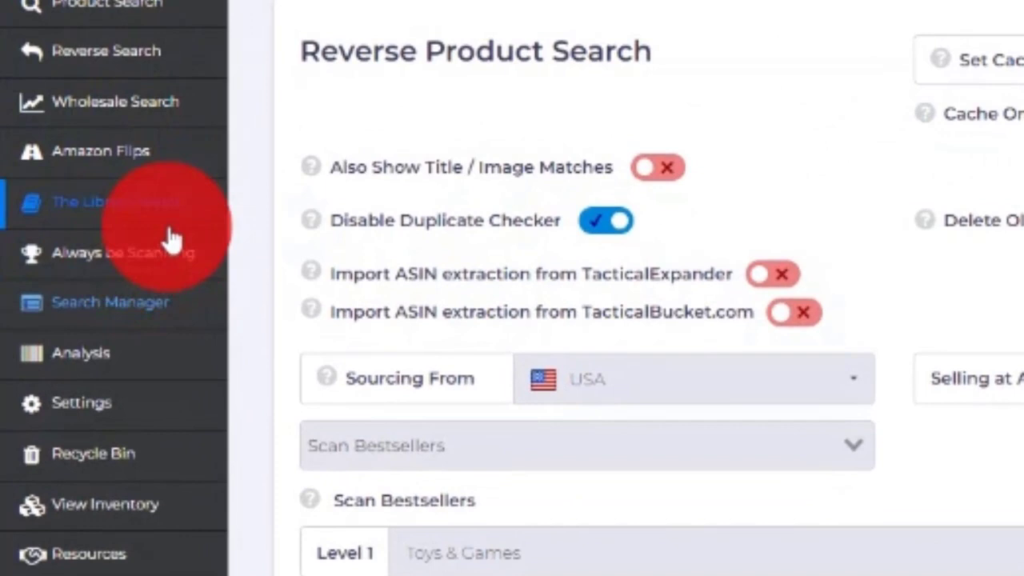
click(196, 119)
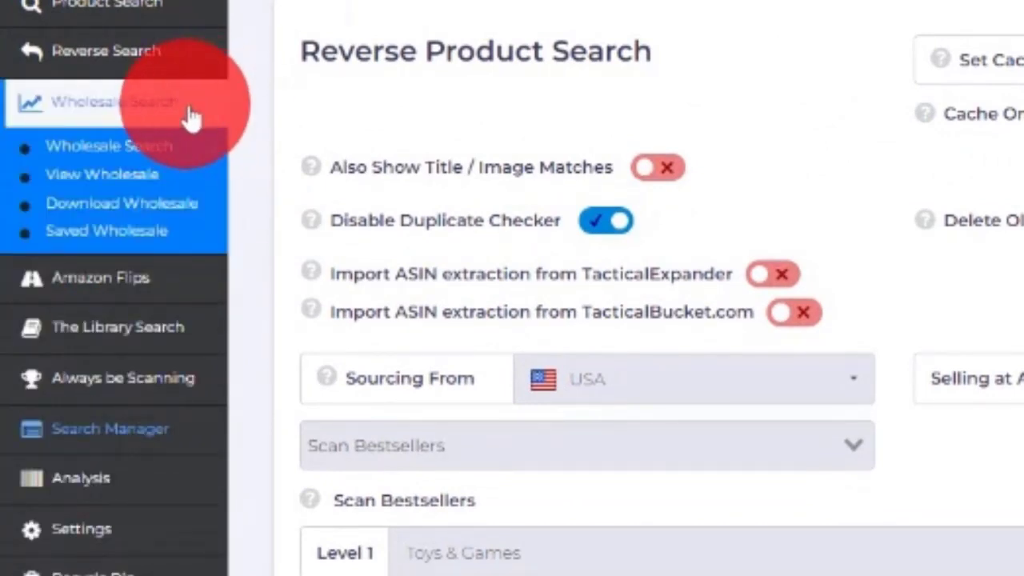
click(196, 116)
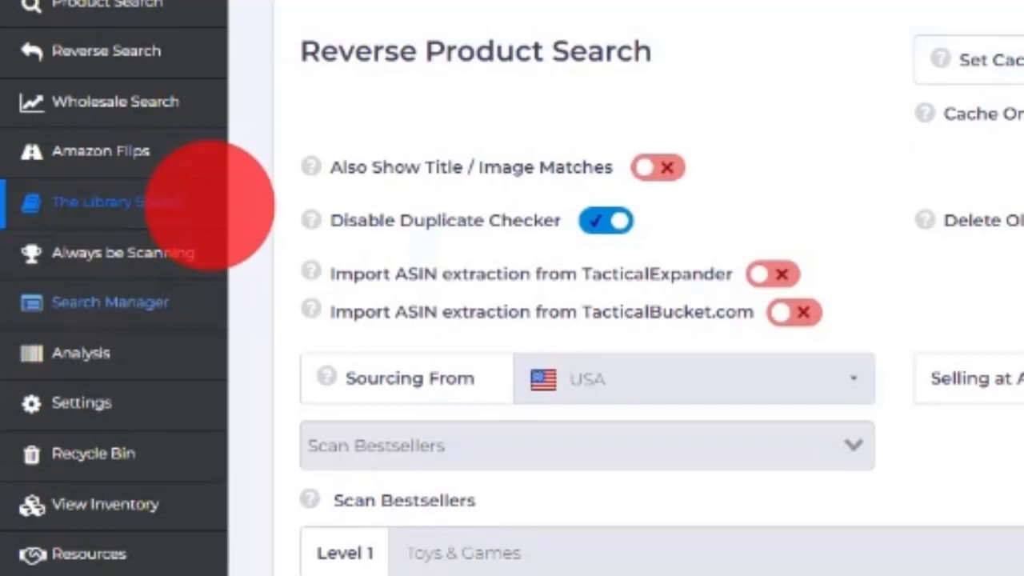
Open Always be Scanning with its column filters reset and look through the listed products
click(206, 254)
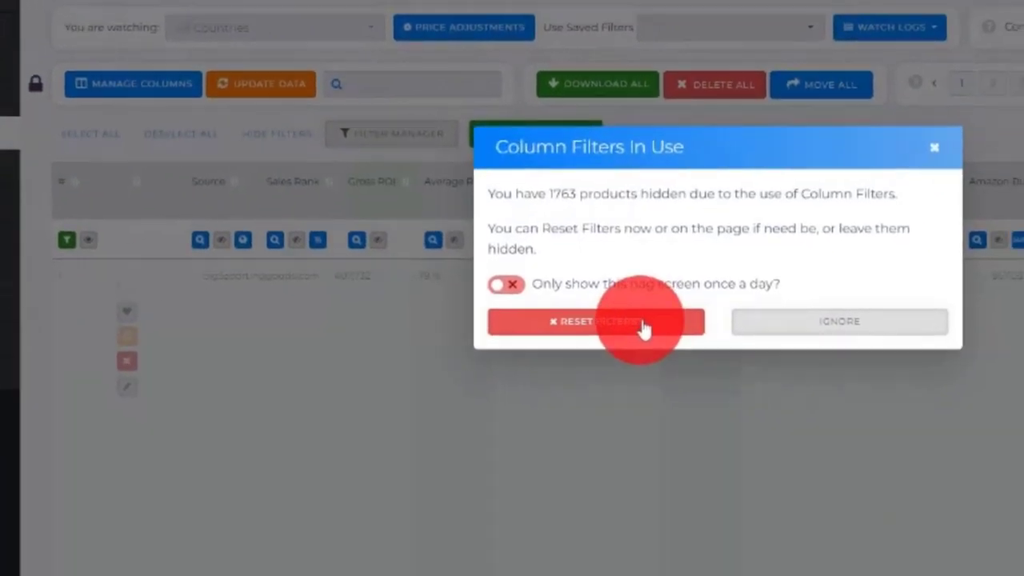
click(729, 345)
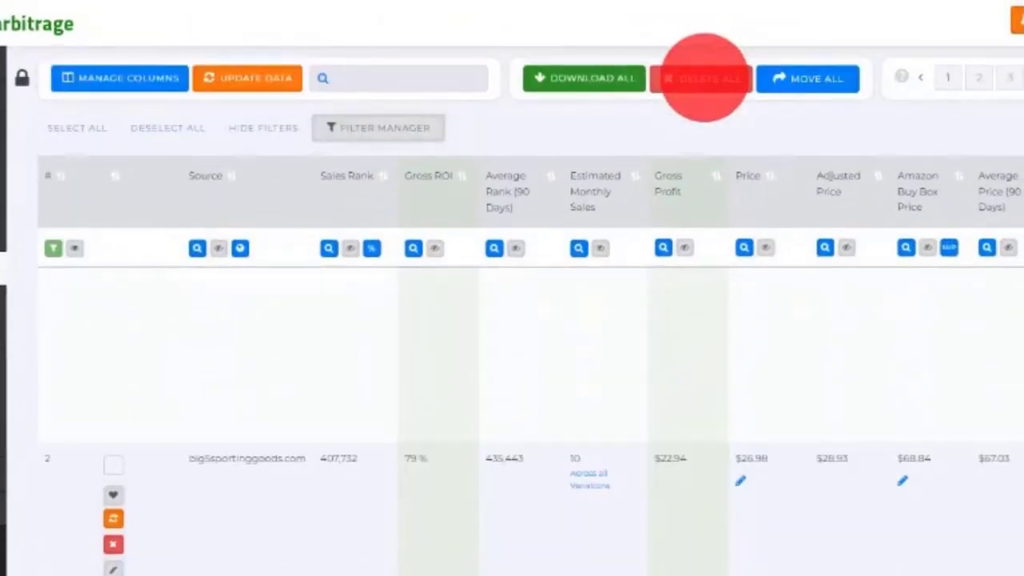
scroll(880, 416, down, 5)
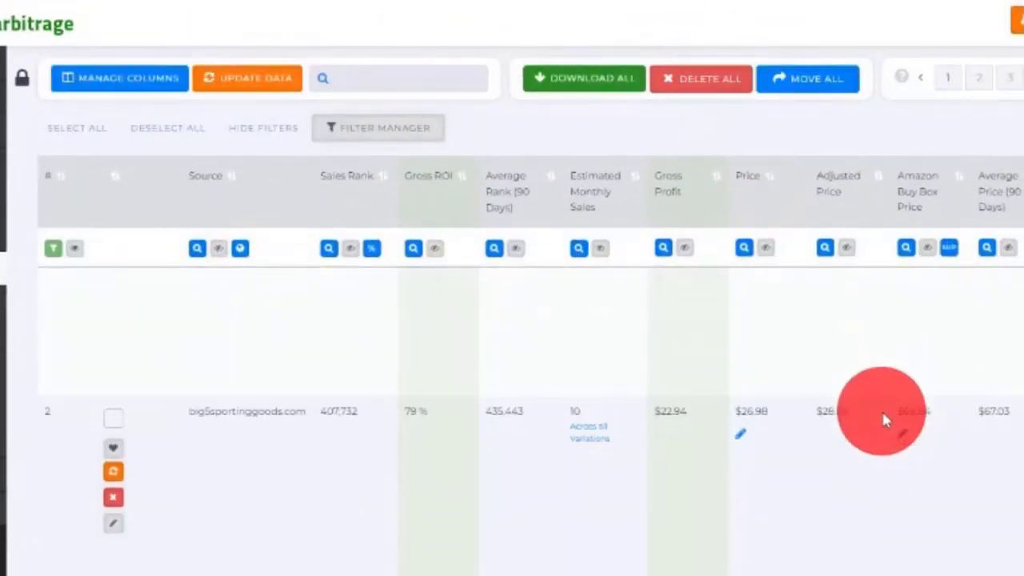
scroll(878, 457, down, 2)
scroll(868, 448, up, 10)
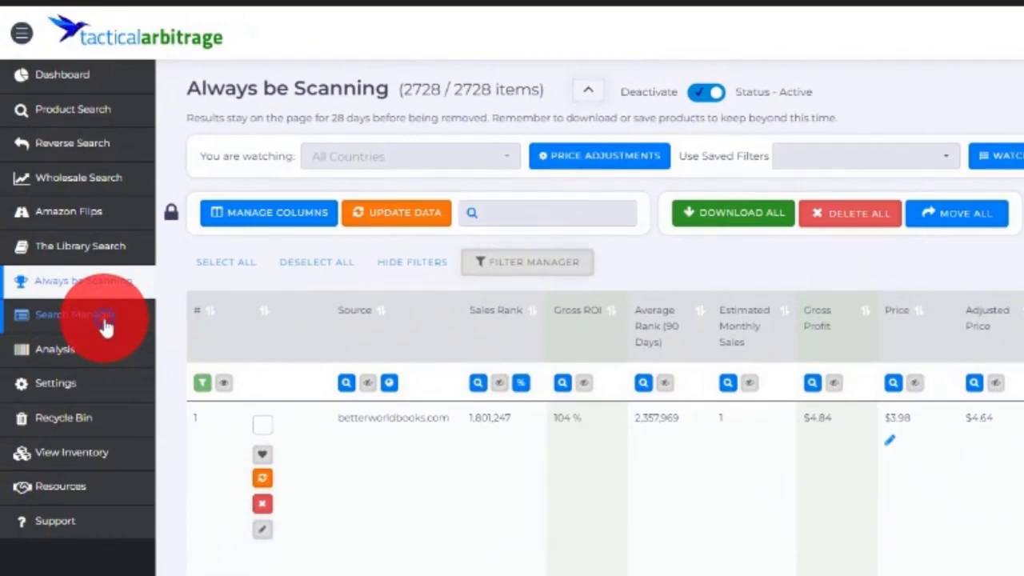
Open the Search Manager and review the details of the queued Toys & Games Reverse Search
click(107, 326)
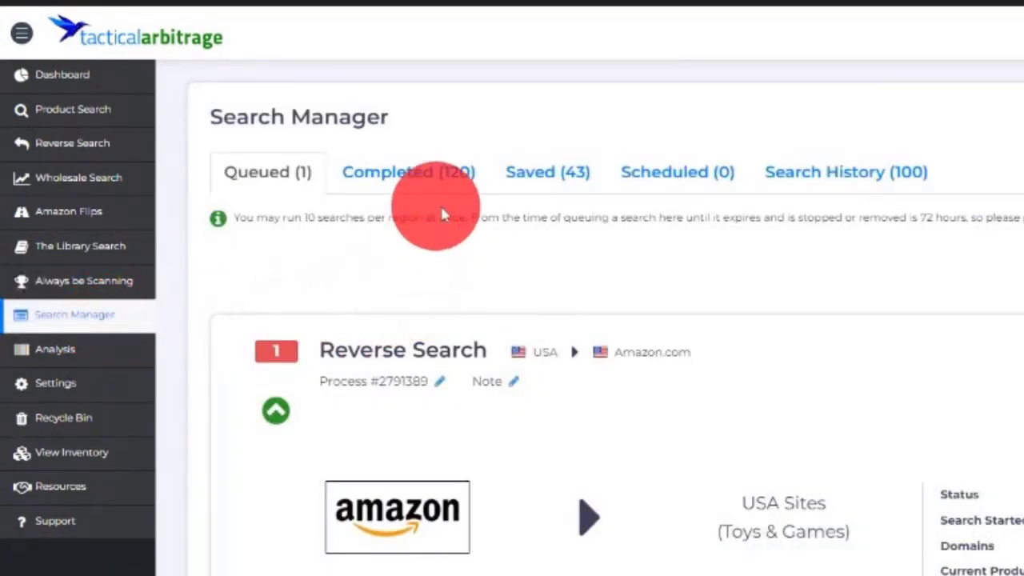
scroll(466, 263, down, 3)
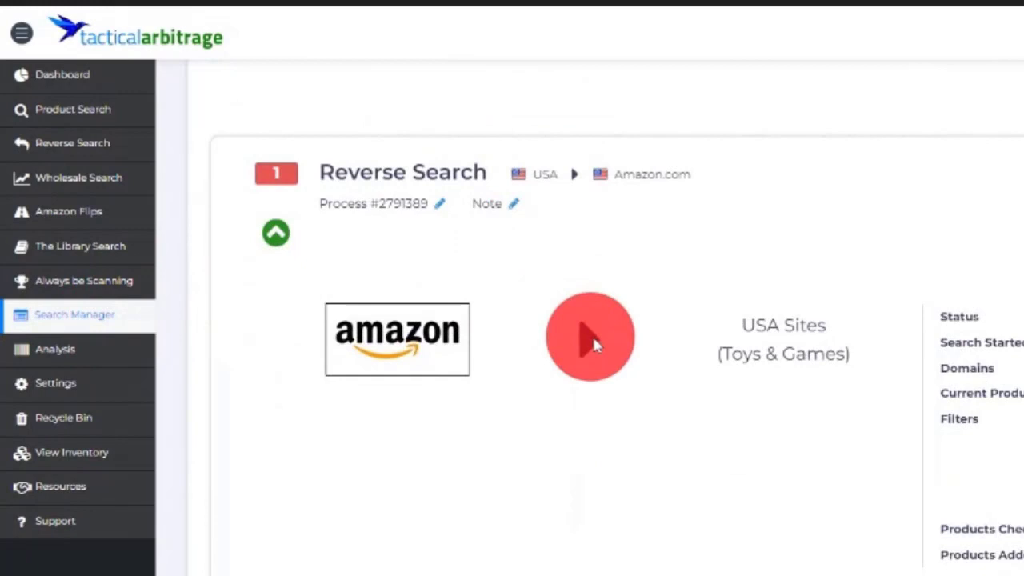
scroll(608, 320, up, 1)
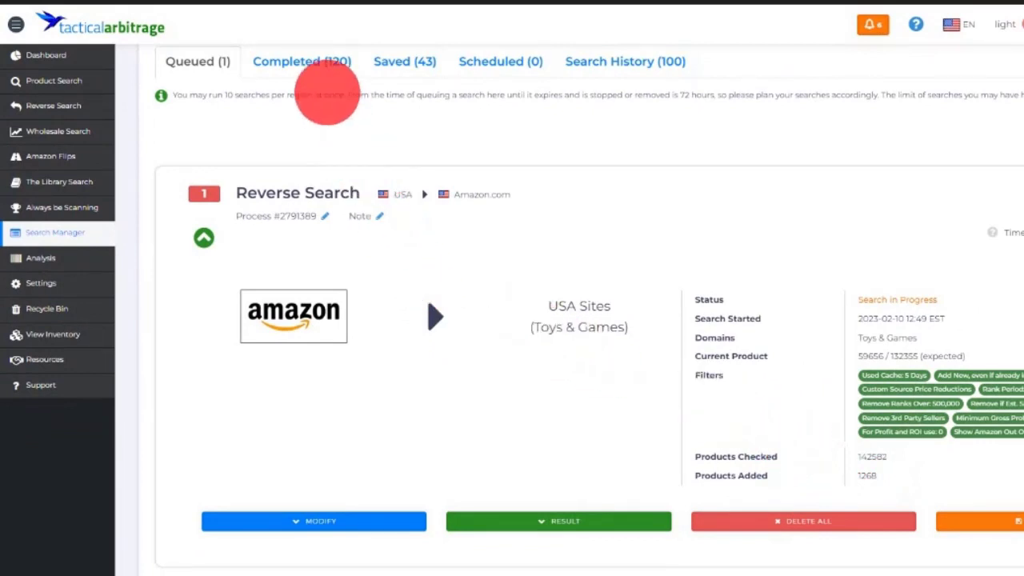
Browse the completed and saved searches, and view the auto-run settings of the saved Boscov's search without saving them
click(306, 70)
click(398, 70)
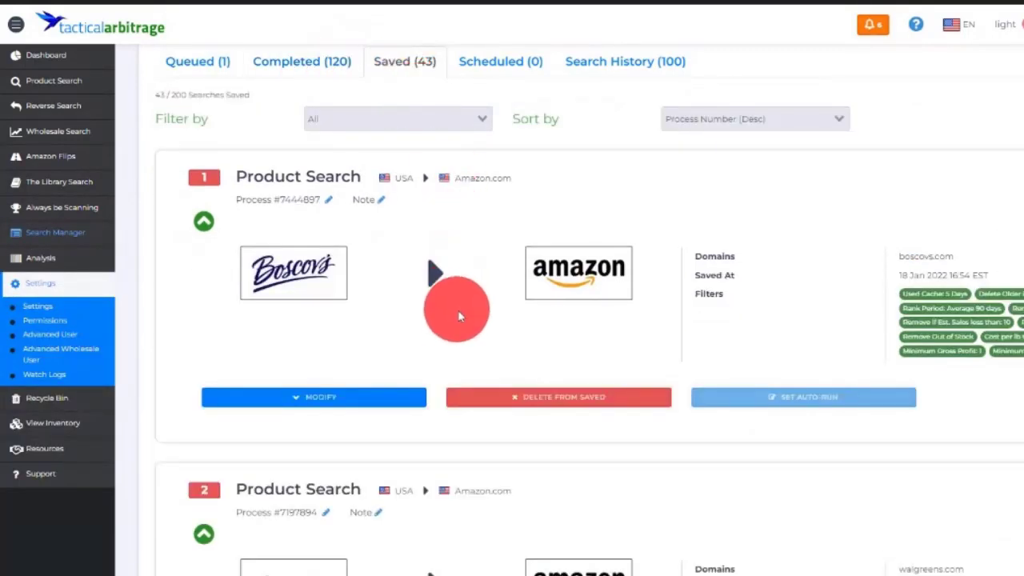
click(832, 400)
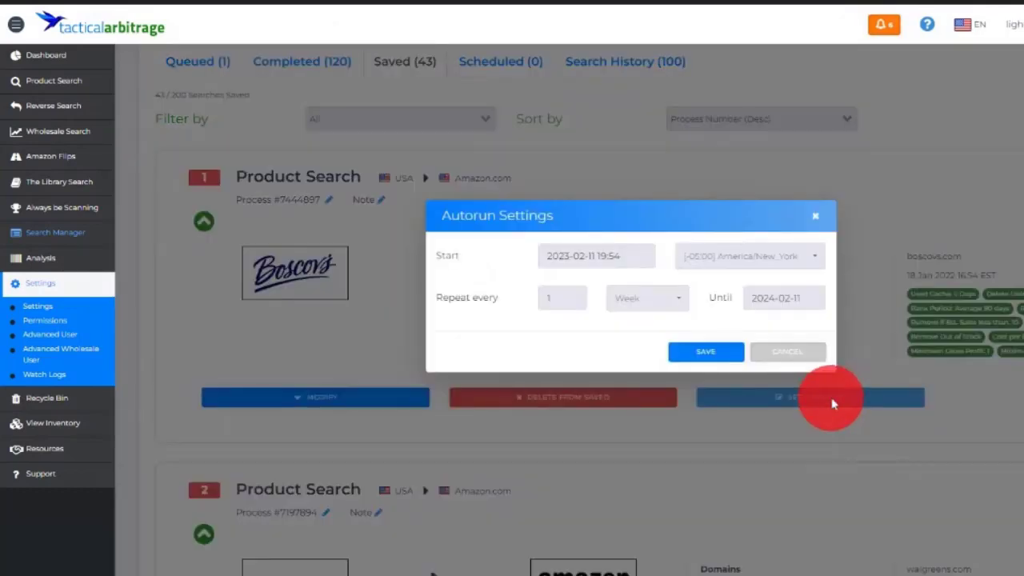
click(818, 218)
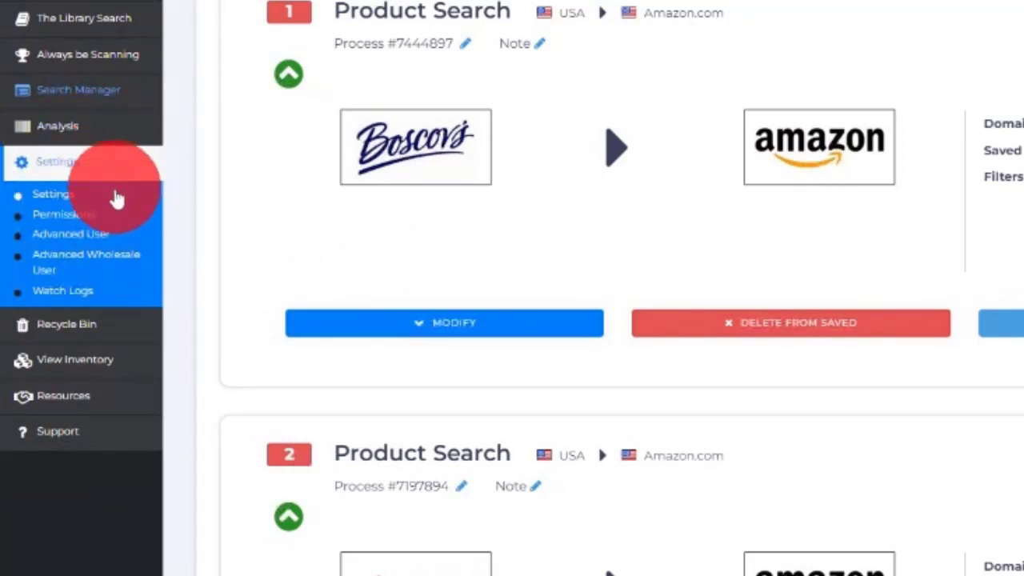
Look over the Analysis tools and open the Tactical Edge form to view its ASIN / UPC and price fields
click(98, 136)
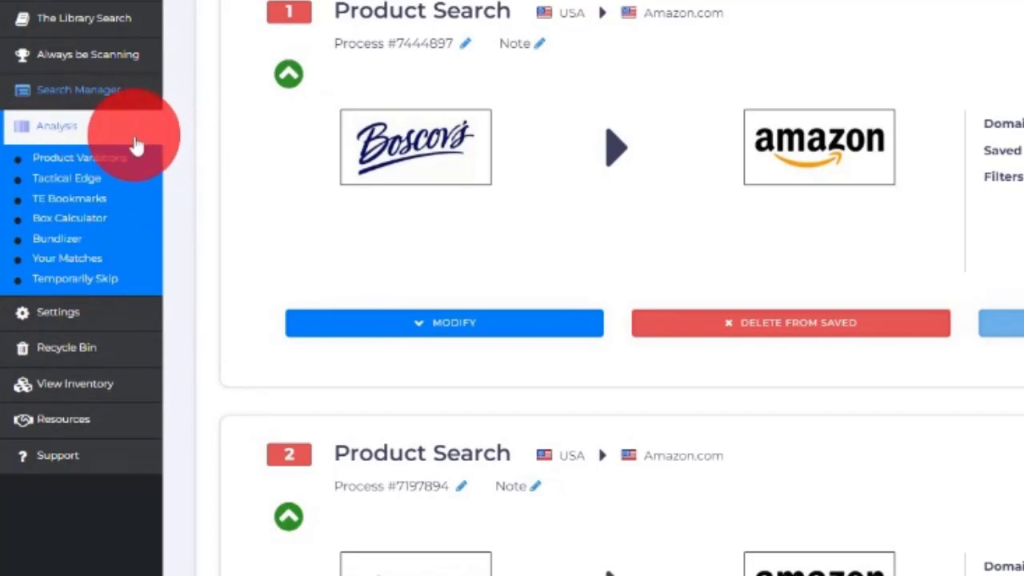
click(143, 170)
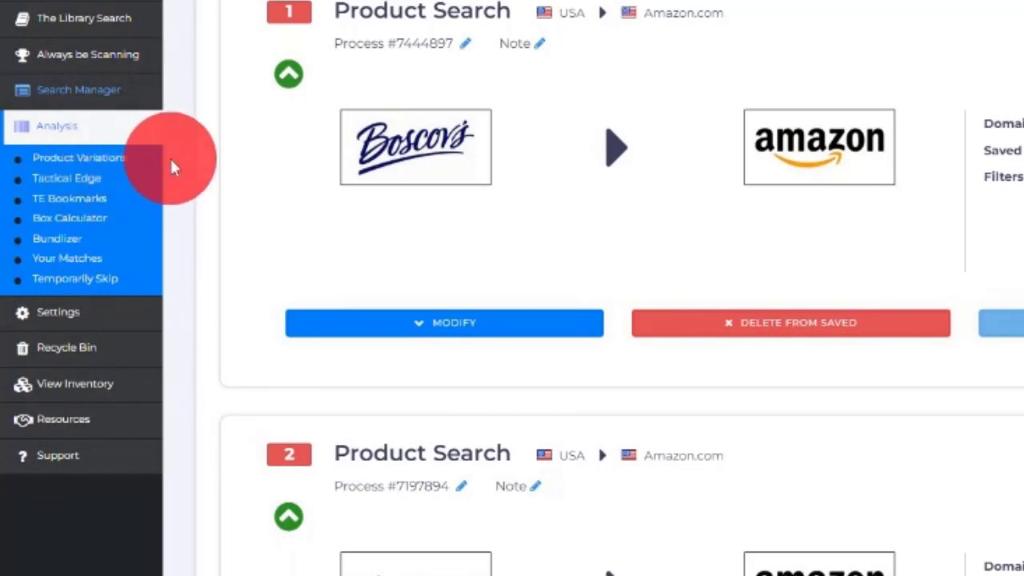
click(88, 186)
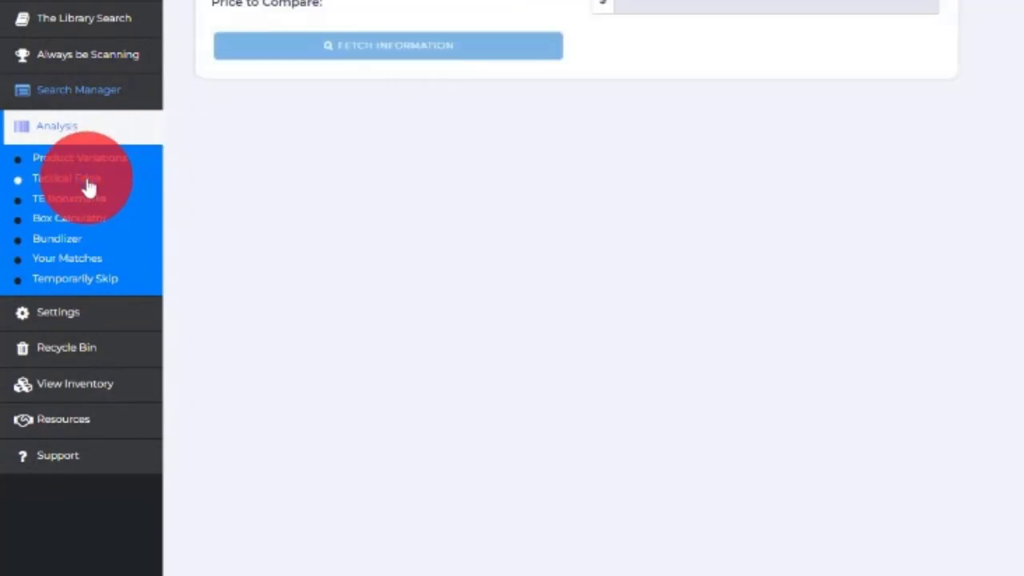
scroll(505, 133, up, 3)
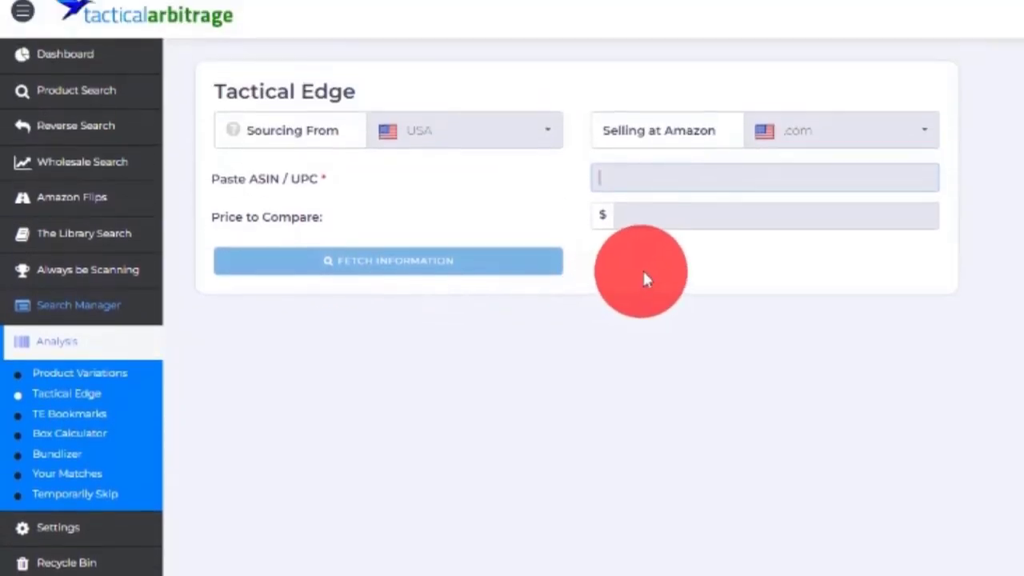
scroll(644, 280, up, 1)
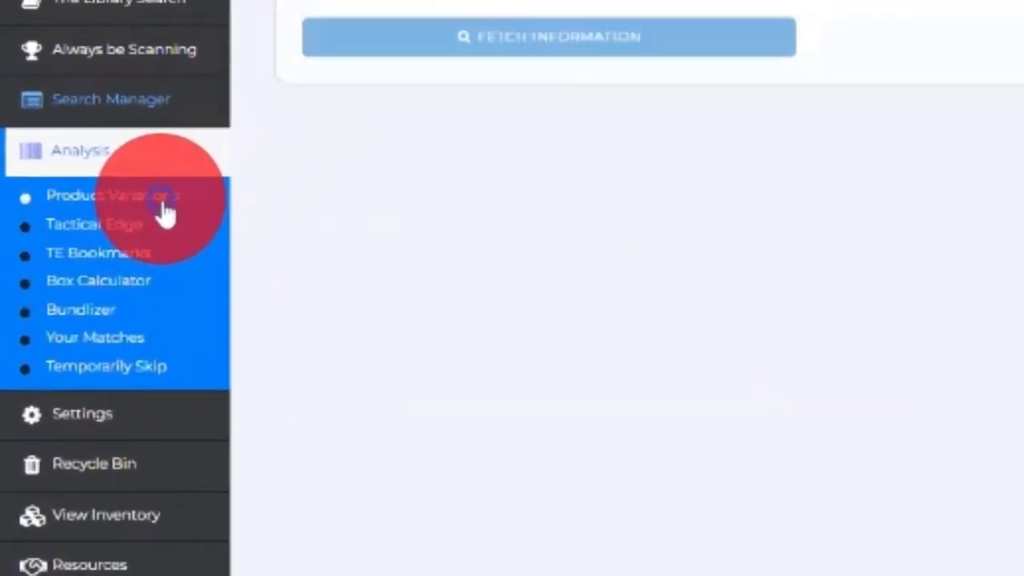
View the Product Variations, Box Calculator and Bundlizer analysis tools one after another
click(95, 358)
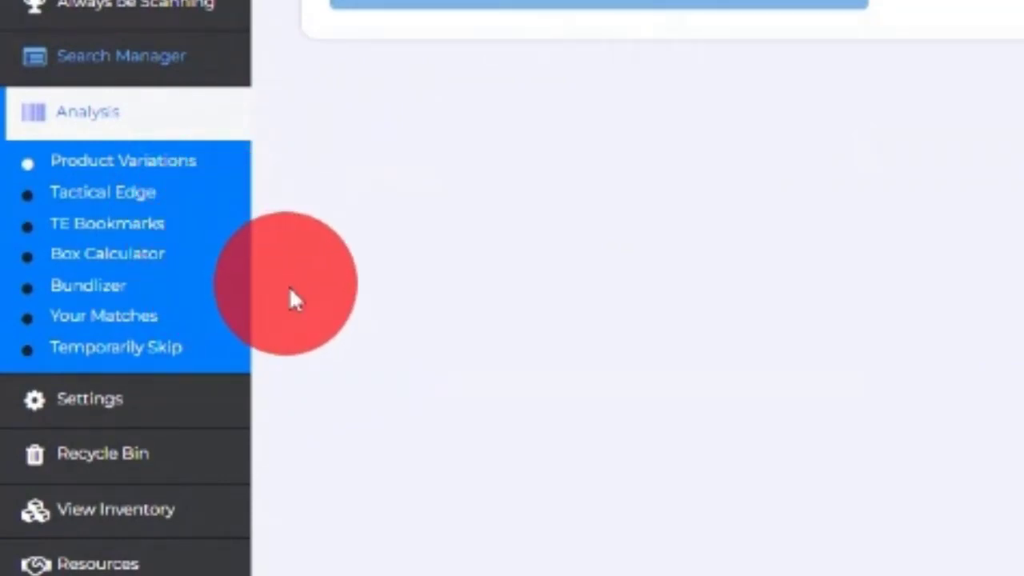
click(161, 268)
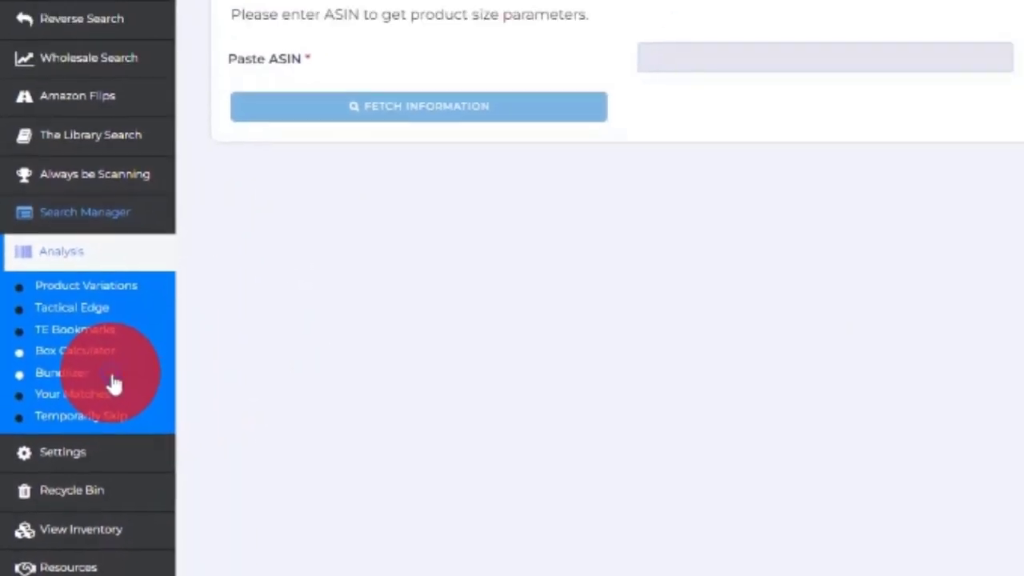
click(93, 375)
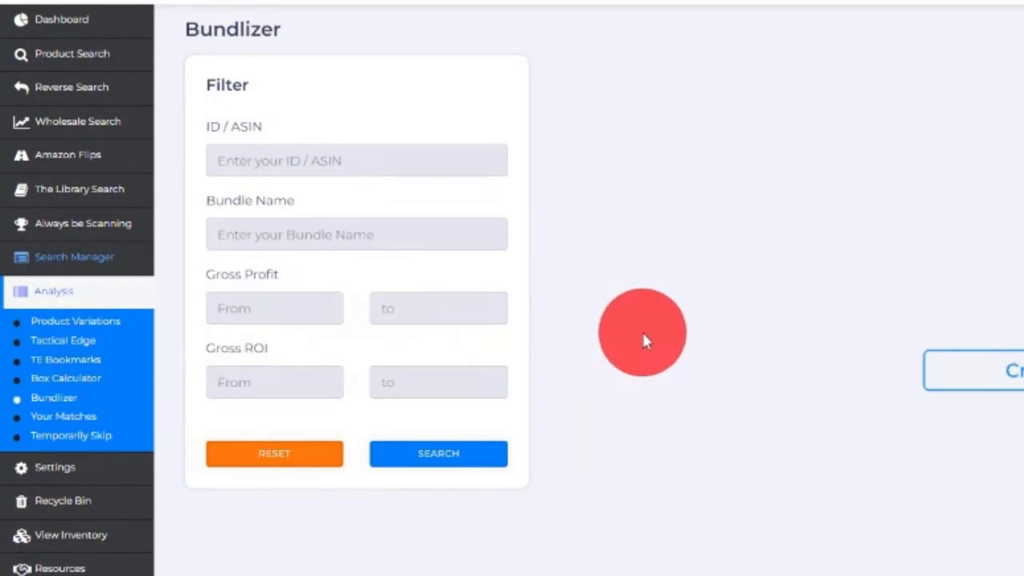
Collapse the Analysis options and open the Recycle Bin to view its product table
click(84, 297)
click(83, 302)
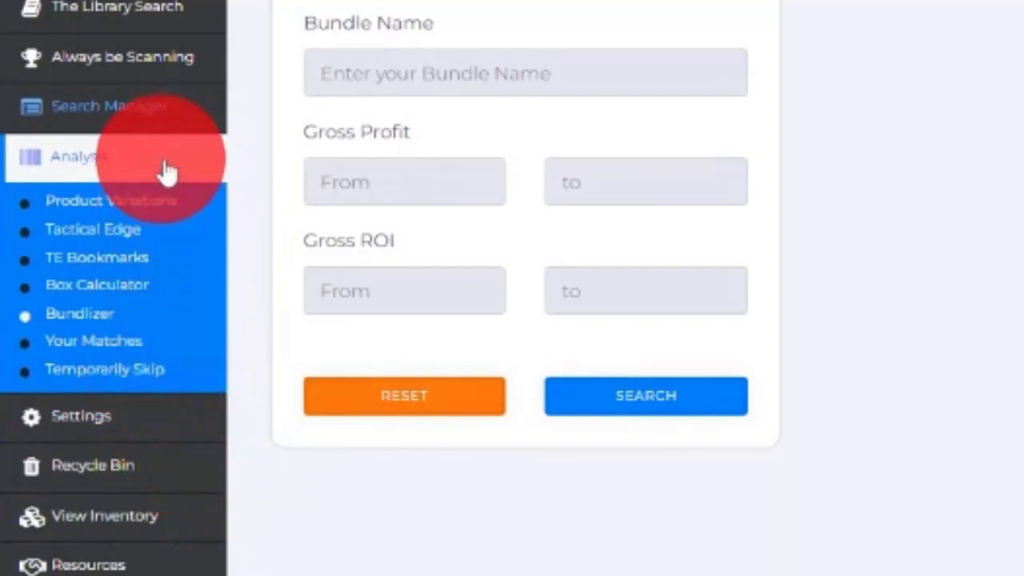
click(144, 172)
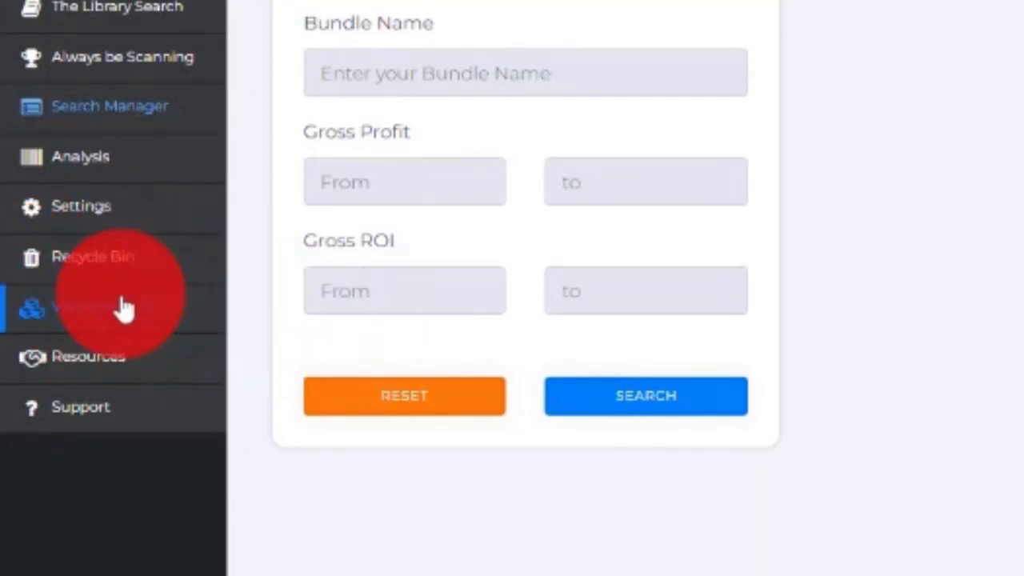
click(120, 319)
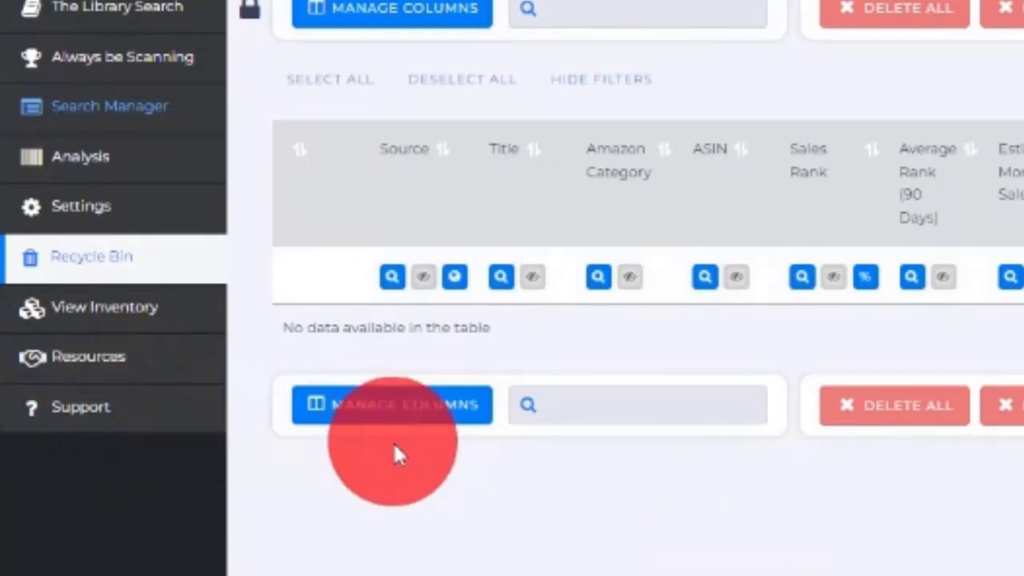
Open the Videos/FAQ resources and look through the course library from Overview to Reverse
click(166, 358)
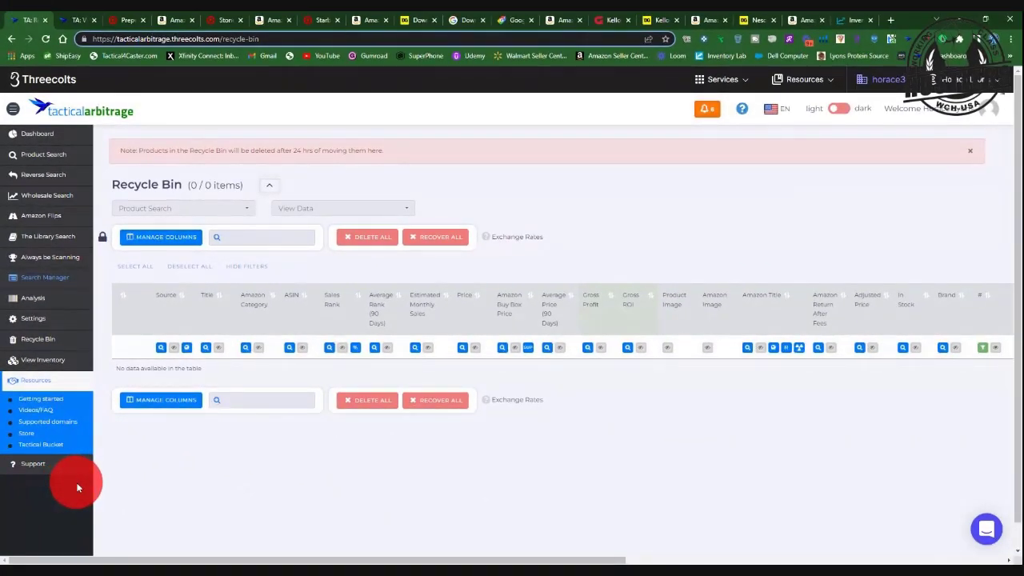
click(52, 412)
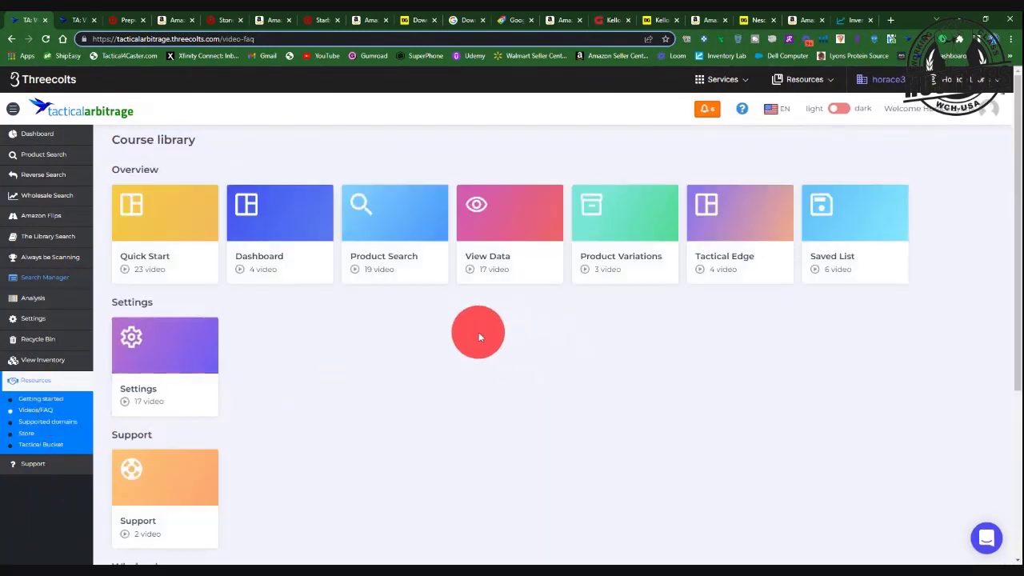
scroll(478, 337, down, 3)
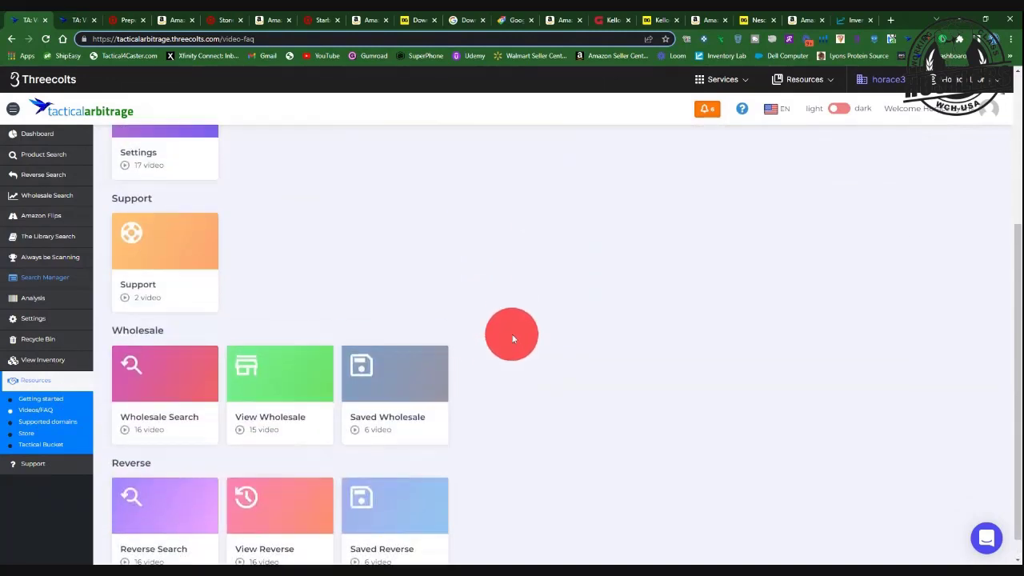
scroll(512, 336, up, 3)
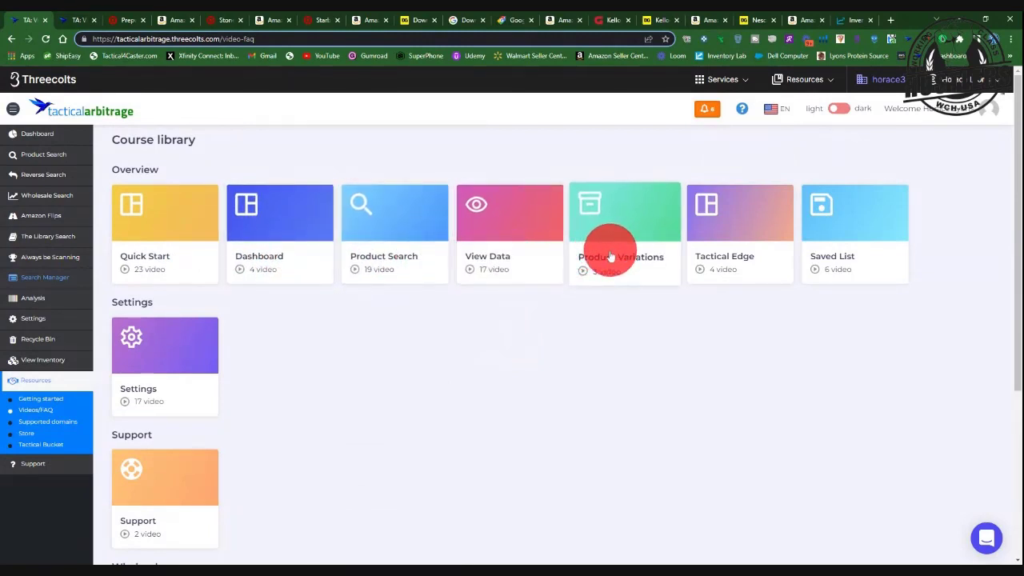
scroll(524, 301, down, 3)
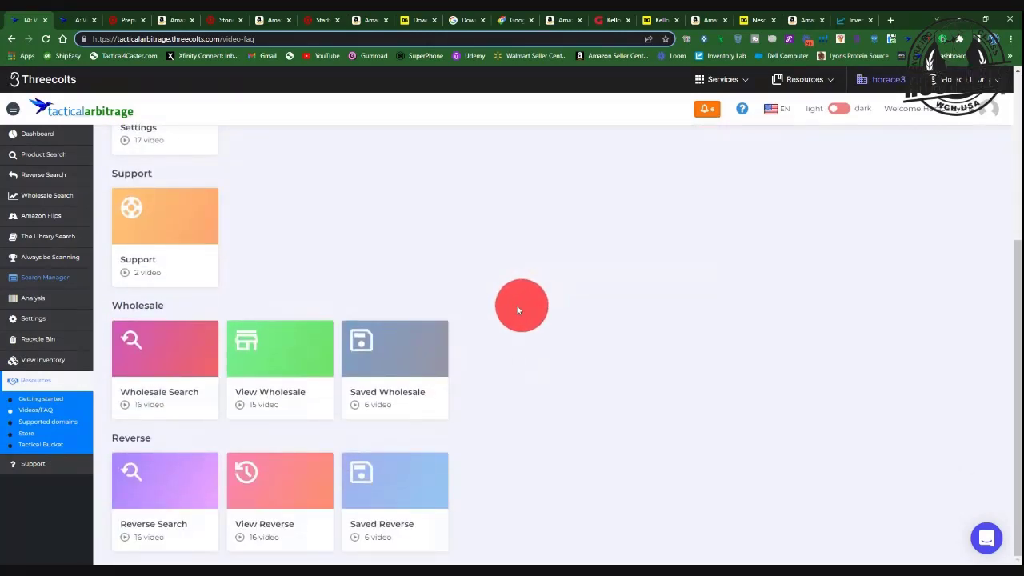
View the Support request form, close it without sending, and return to the start of the course library
click(76, 384)
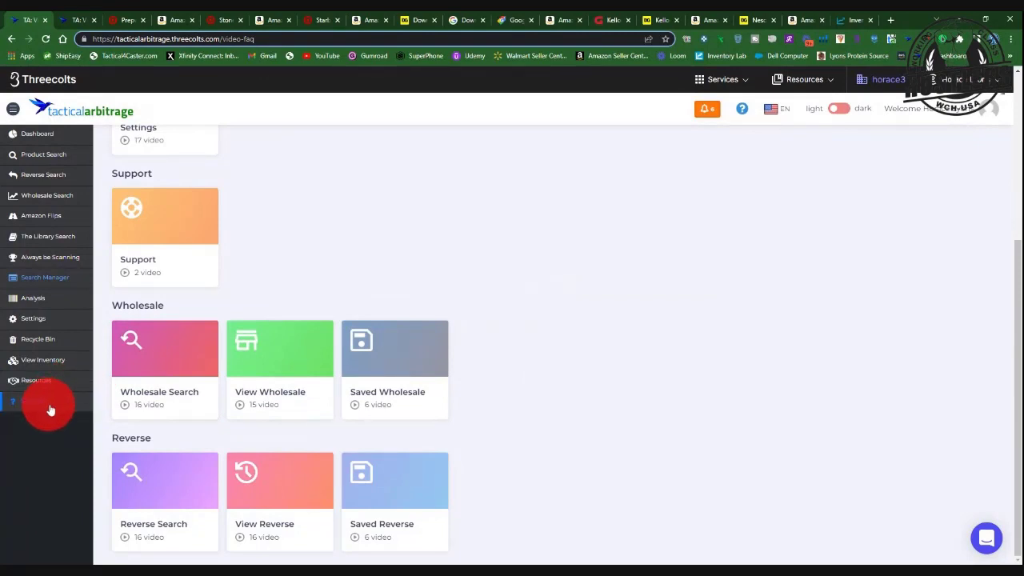
click(51, 404)
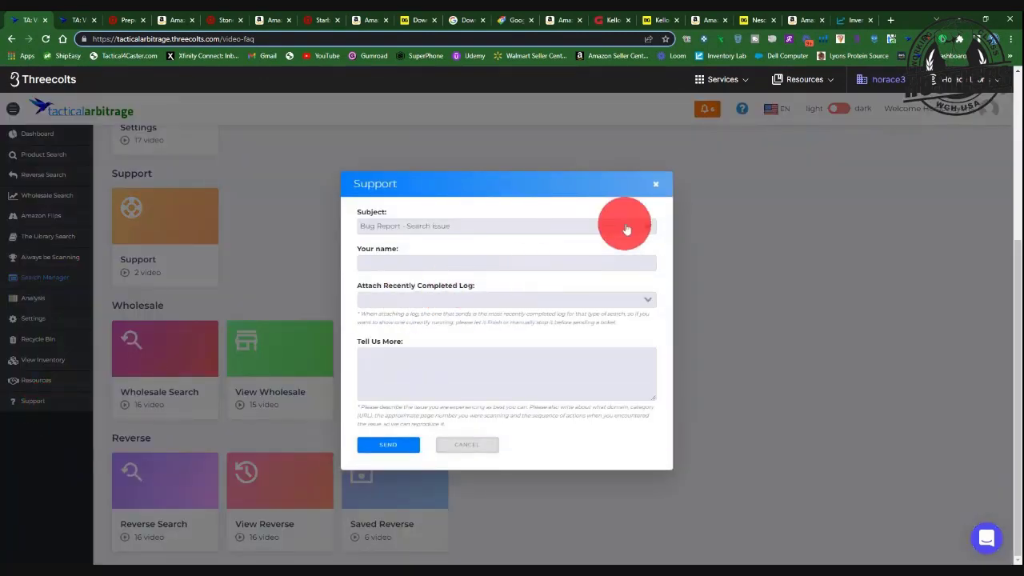
click(657, 187)
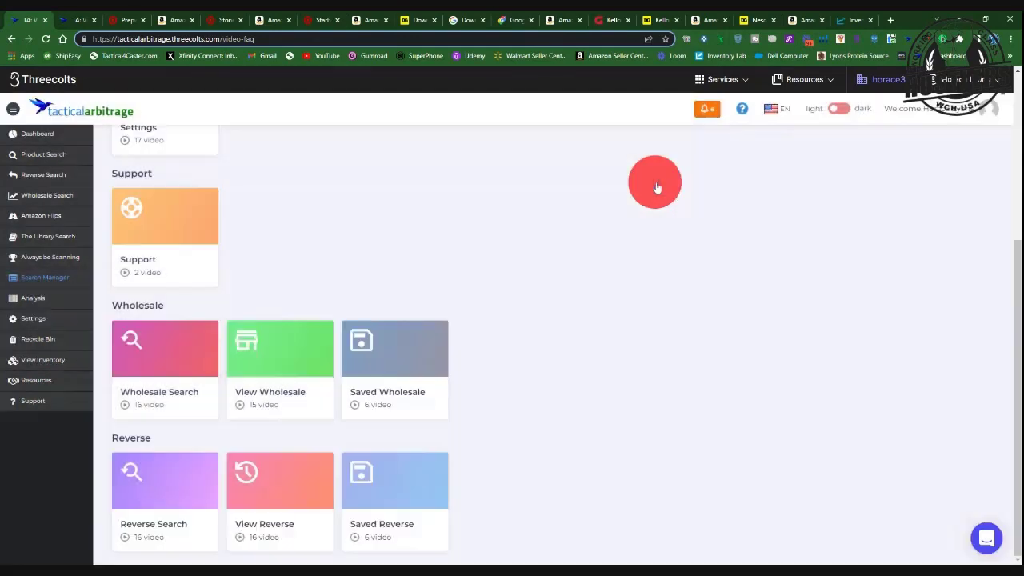
scroll(583, 235, up, 3)
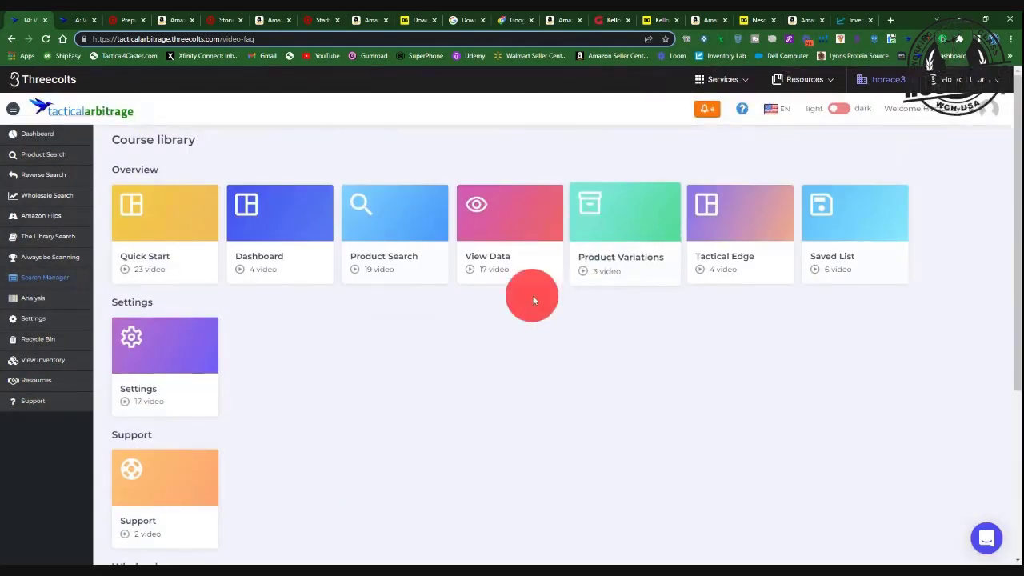